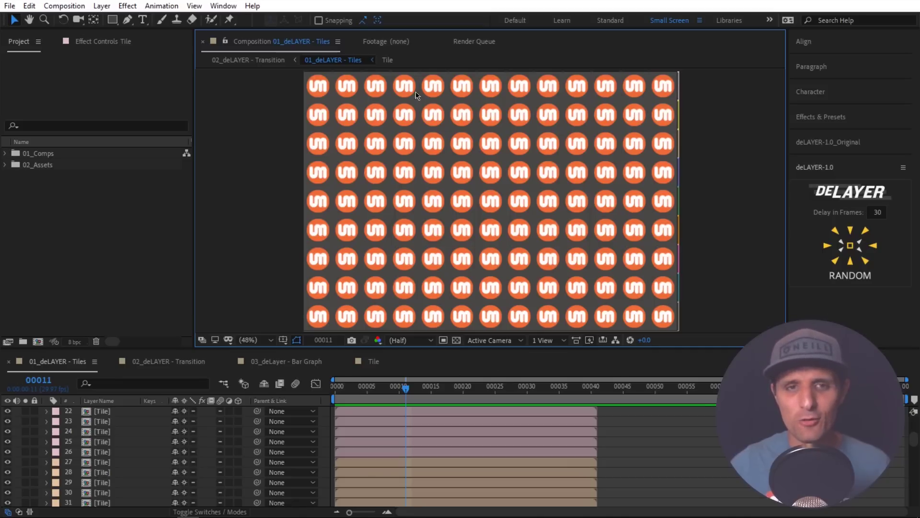
Preview the tile grid animation from frame 0 and select the top-left tile's layer
key(Home)
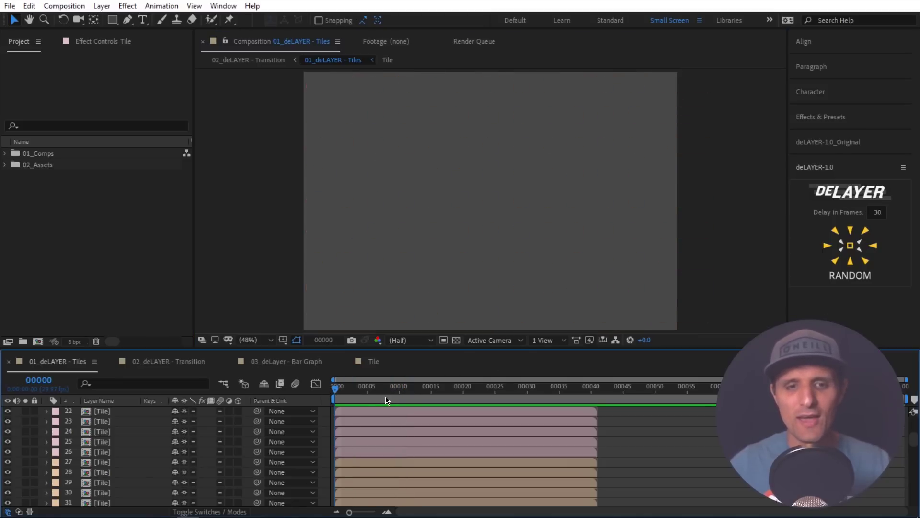
key(space)
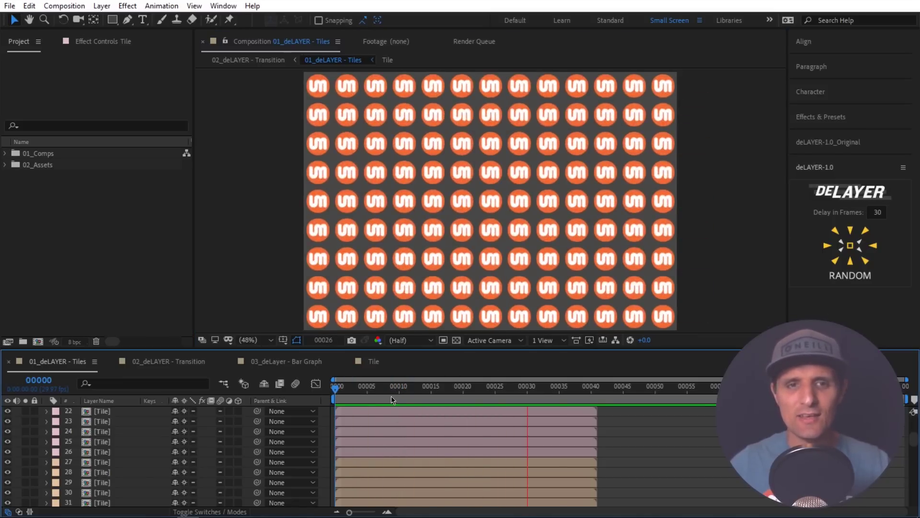
drag(391, 396, 430, 404)
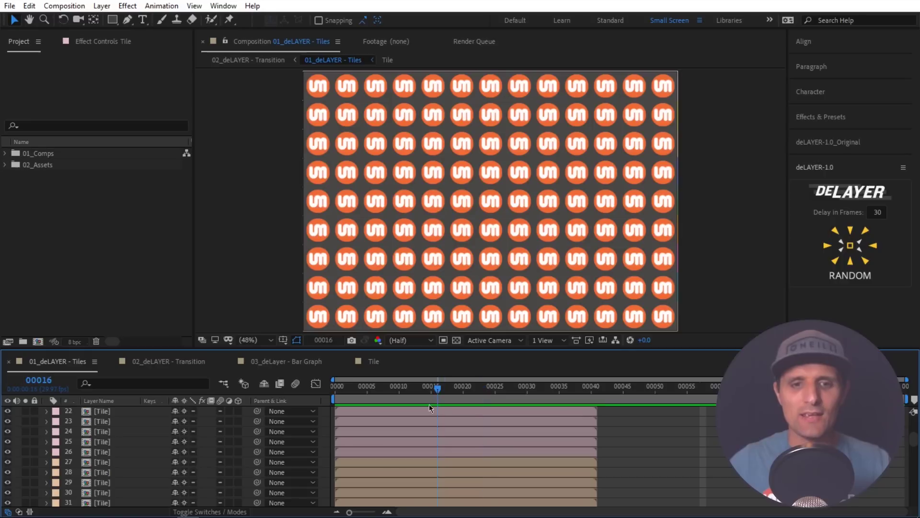
click(404, 143)
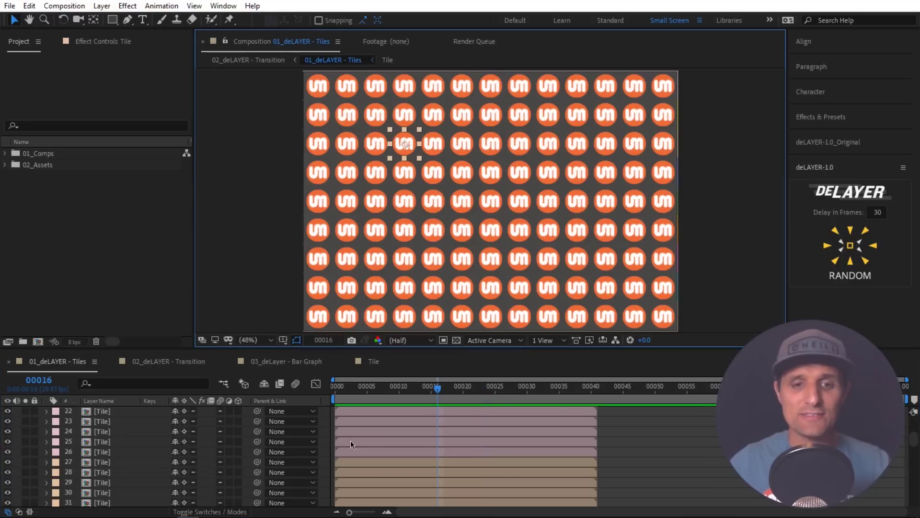
click(383, 430)
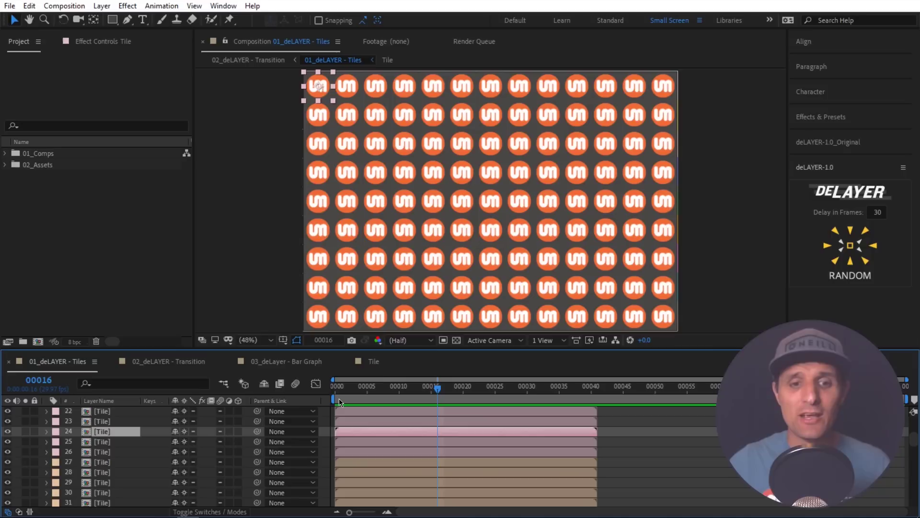
key(Home)
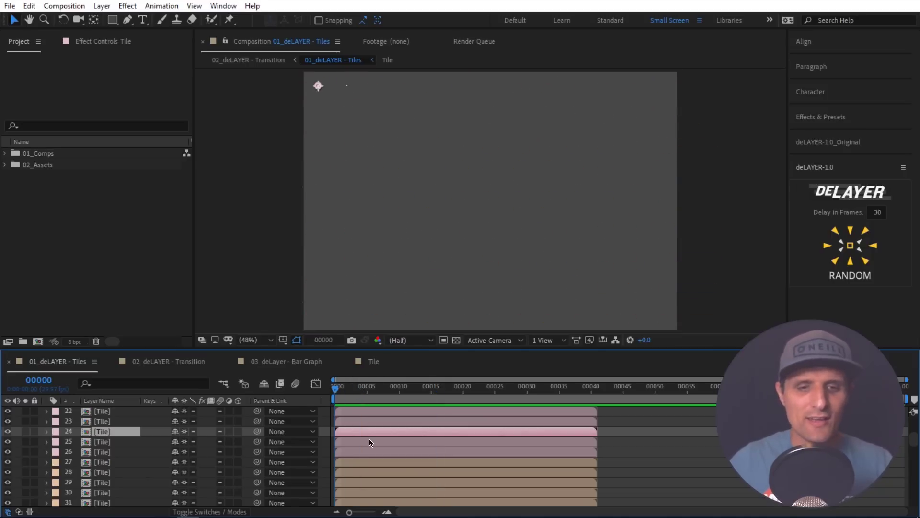
key(space)
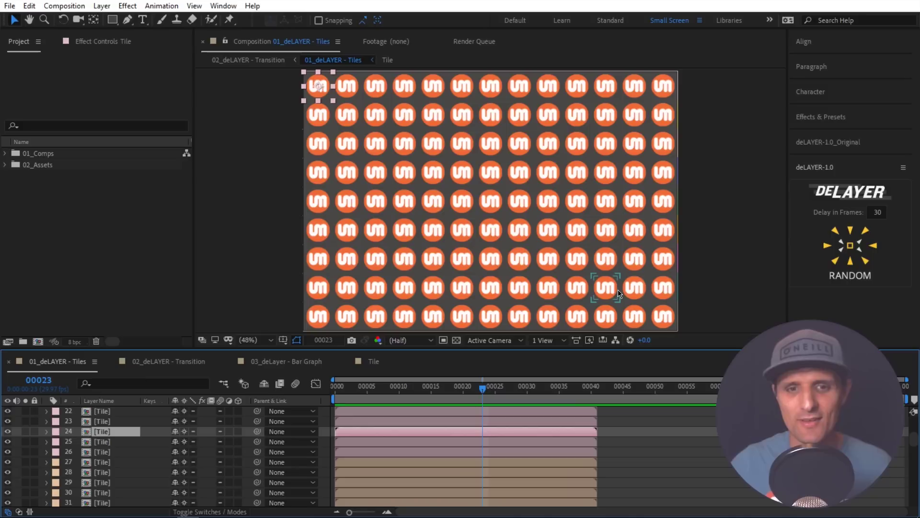
Select groups of tiles and delay layers 25 and 26 by increasing amounts
drag(273, 130, 353, 93)
shift+click(352, 93)
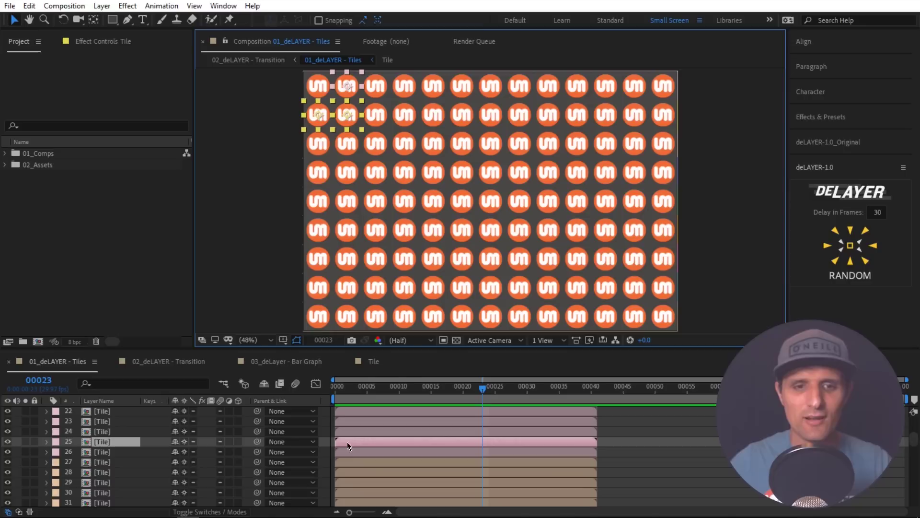
drag(347, 442, 364, 441)
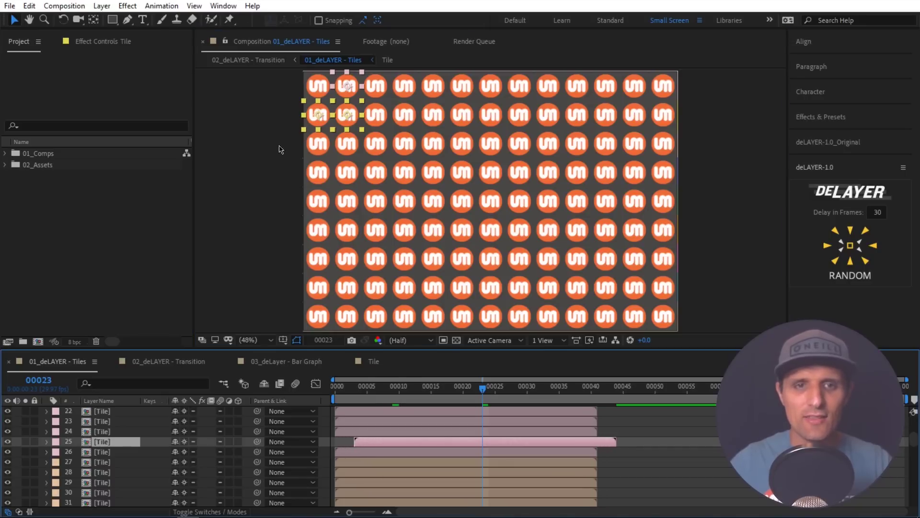
click(376, 117)
shift+click(376, 88)
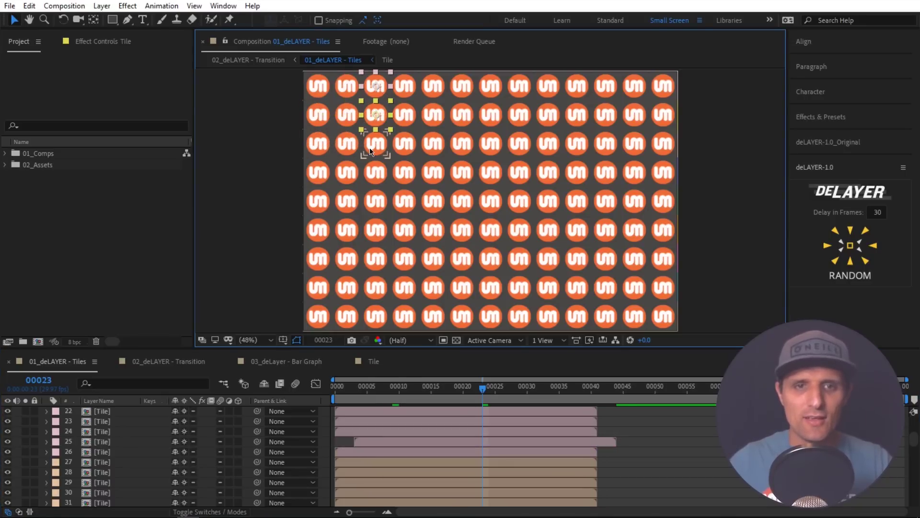
shift+click(375, 144)
shift+click(346, 144)
shift+click(318, 144)
drag(368, 454, 406, 452)
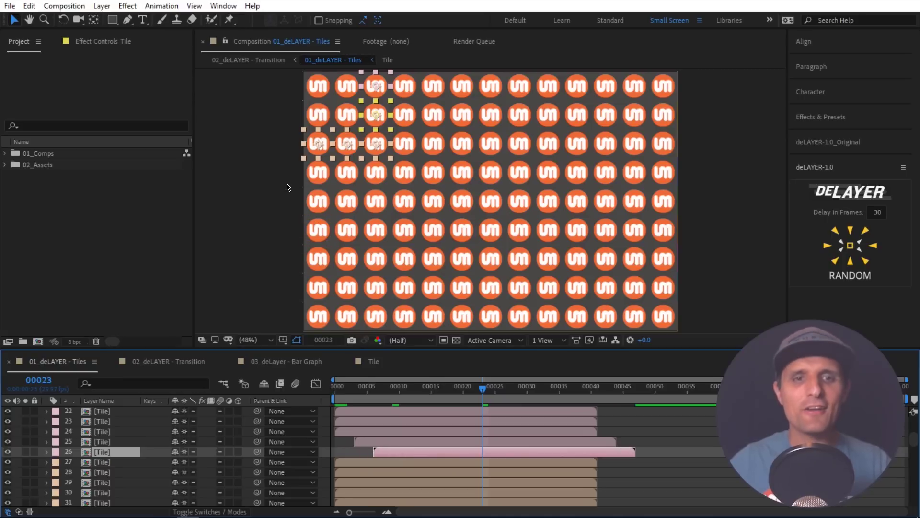
Delay the row 4 and column 4 tiles' layer 23 to around frame 10, then preview
drag(286, 175, 413, 157)
shift+click(405, 144)
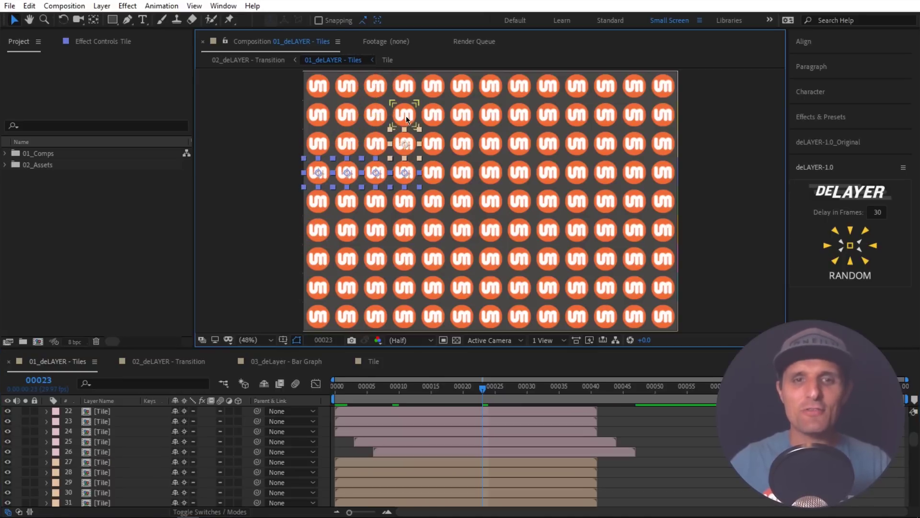
shift+click(405, 115)
shift+click(405, 85)
drag(383, 421, 444, 420)
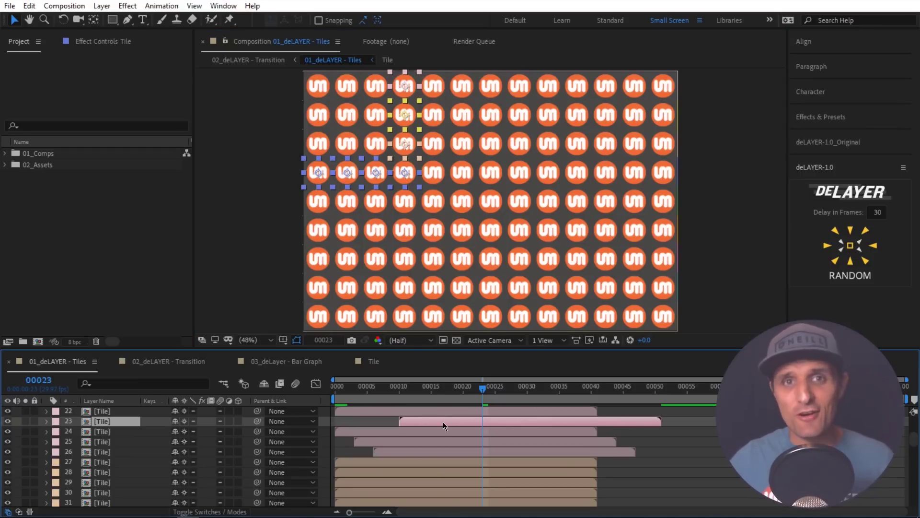
key(space)
drag(333, 401, 414, 402)
key(Page_Down)
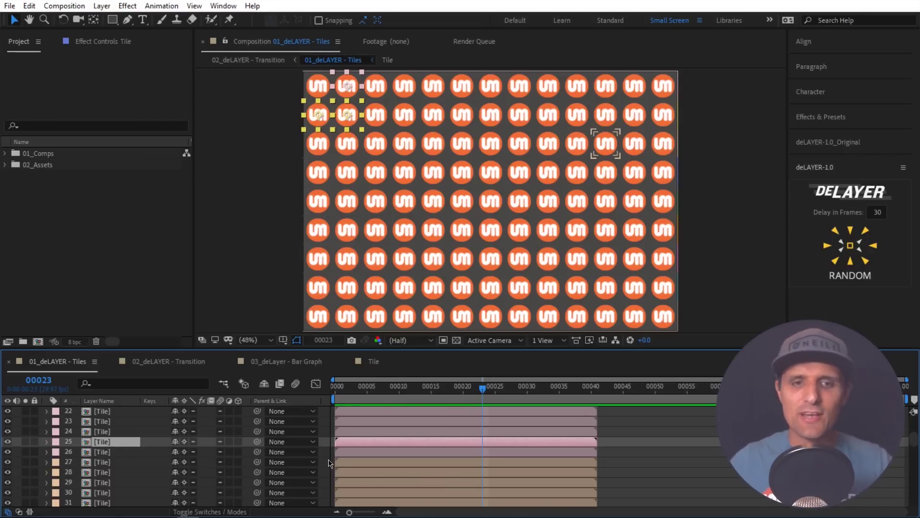
Stagger every tile layer with deLAYER Top Left over a 30-frame delay
click(270, 85)
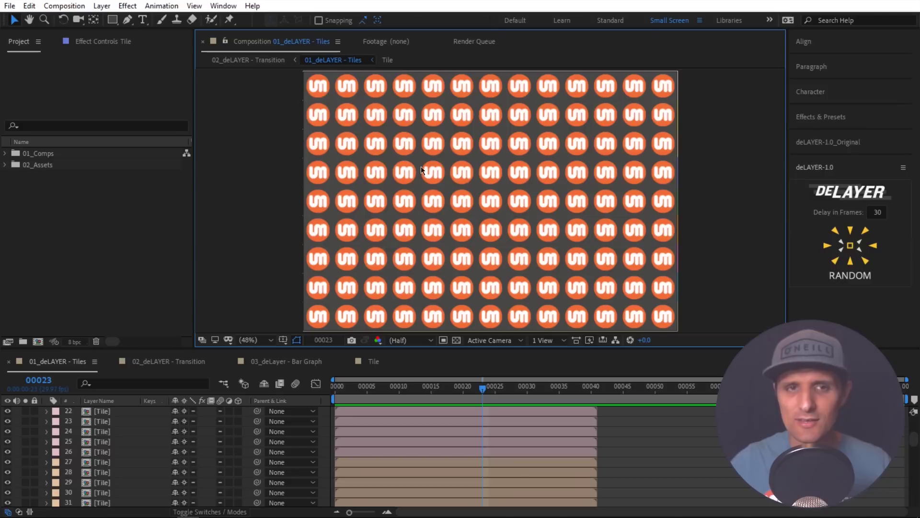
key(ctrl+a)
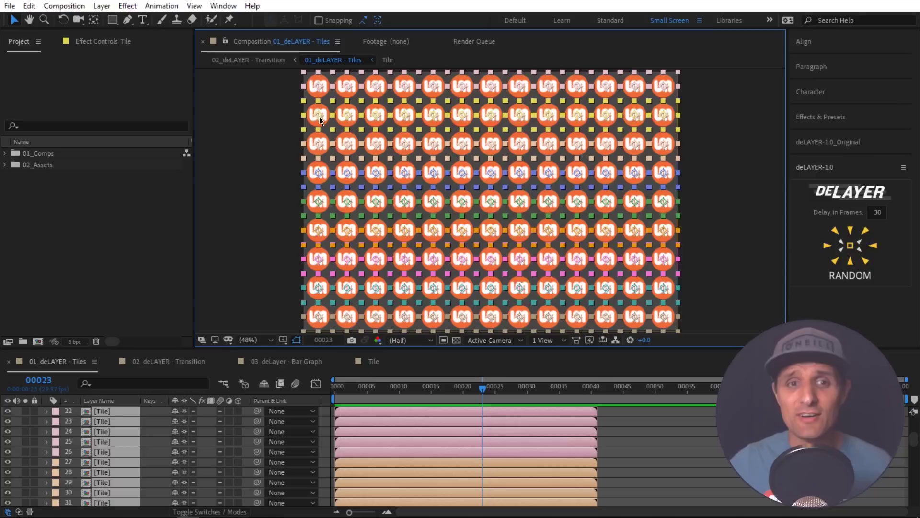
click(834, 234)
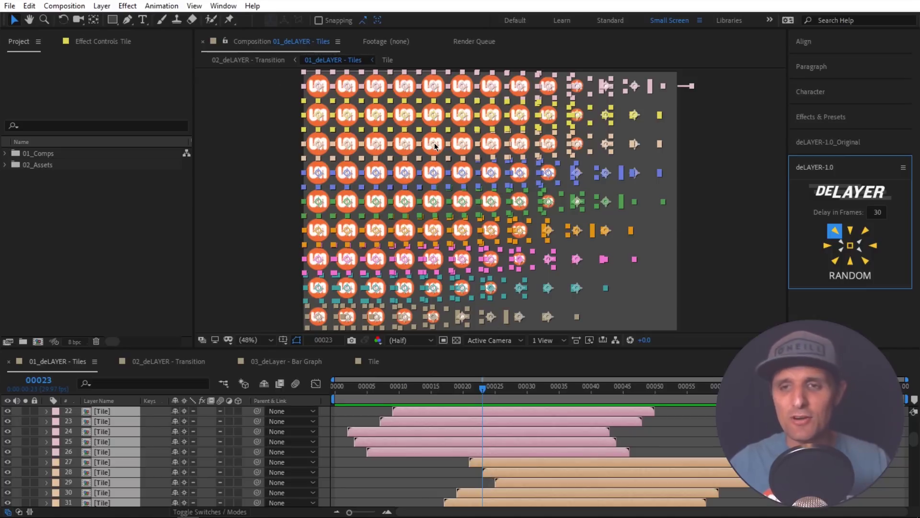
Preview the top-left stagger, then undo it so the tiles start together
key(Home)
key(space)
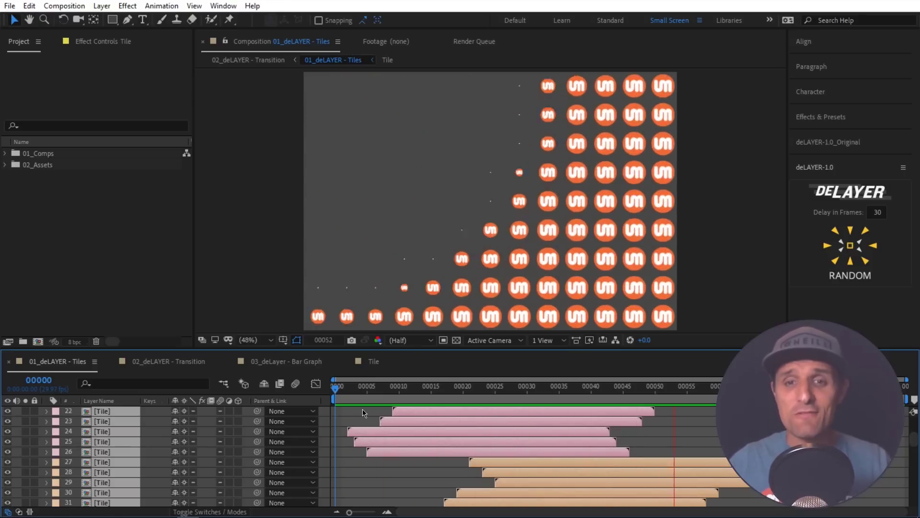
key(space)
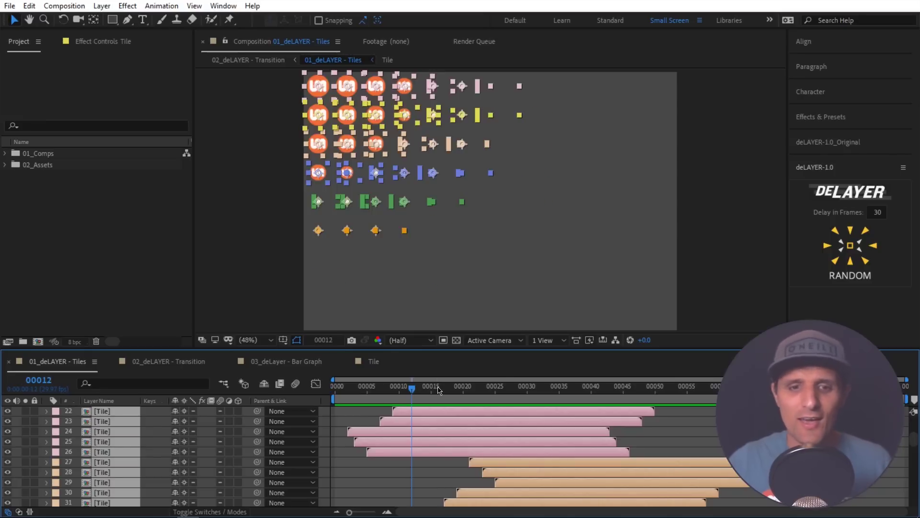
key(ctrl+z)
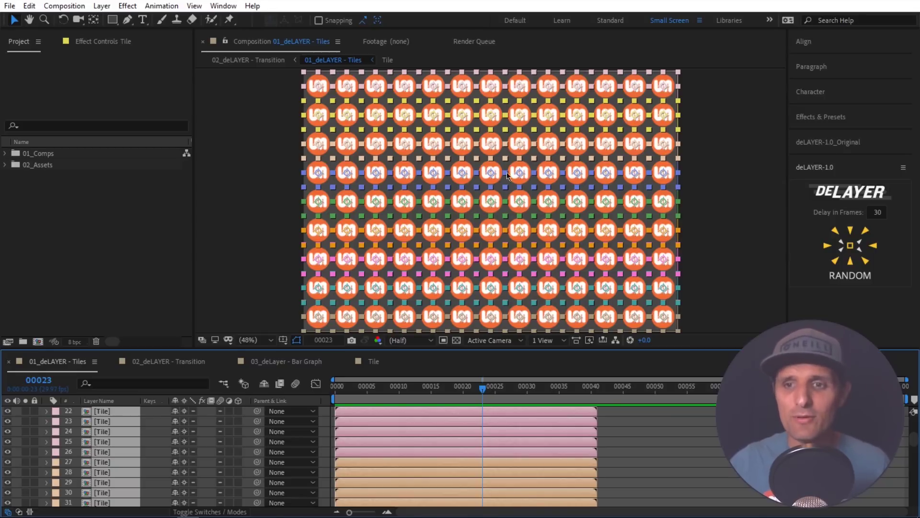
Try a centre-out deLAYER stagger and preview it from frame 0
click(858, 246)
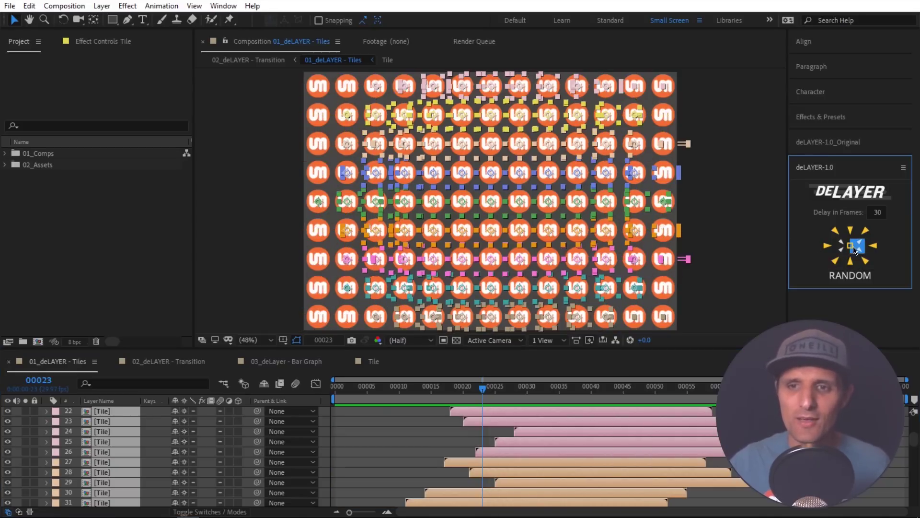
click(437, 387)
key(Home)
key(space)
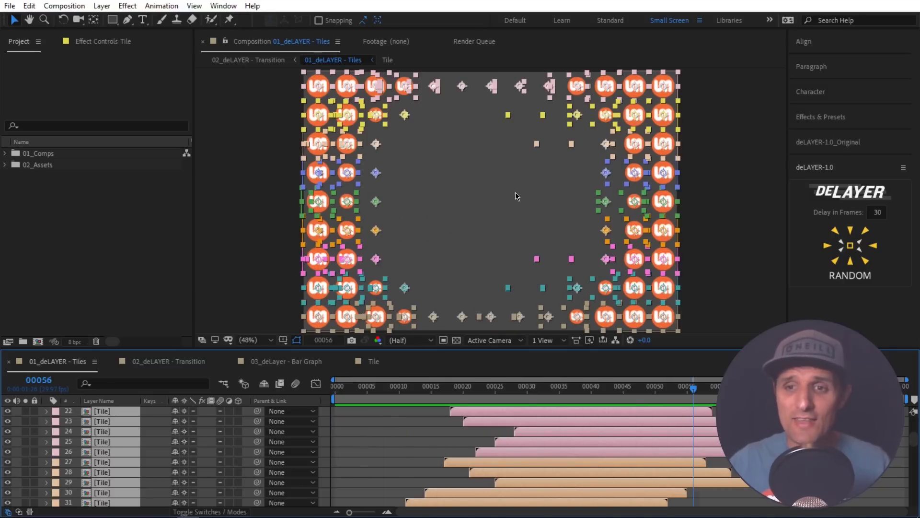
Try a left-side stagger, then restagger the tiles from the bottom-right corner
click(843, 250)
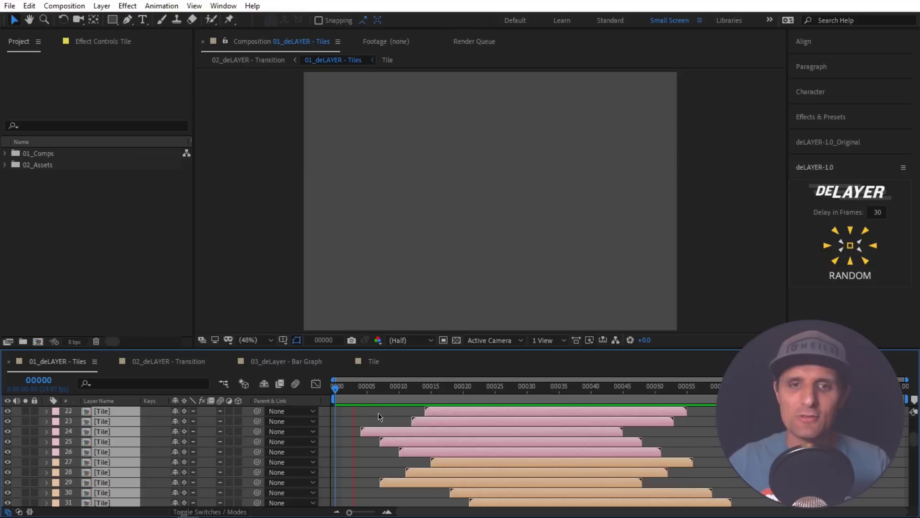
key(space)
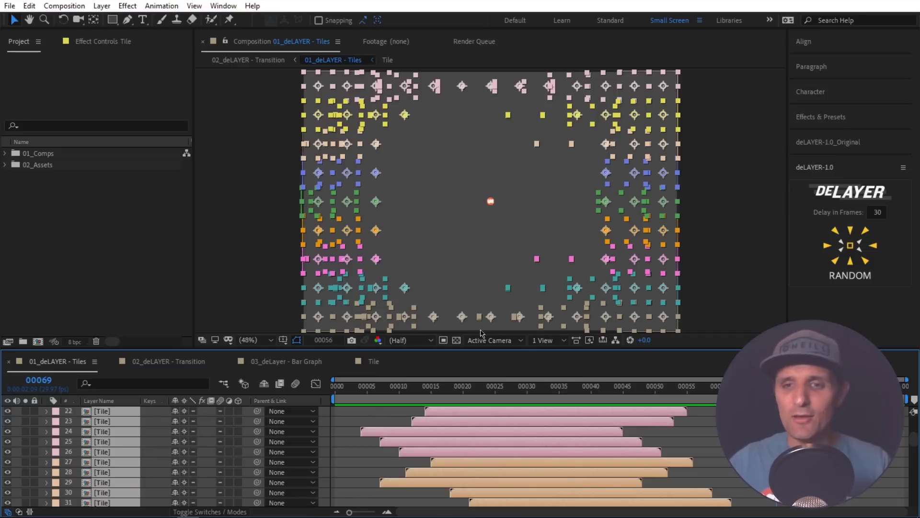
click(866, 262)
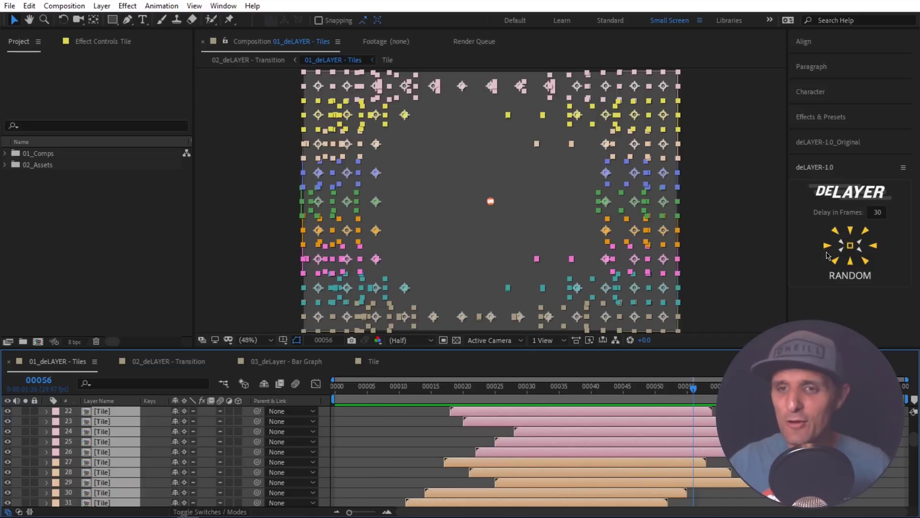
click(866, 262)
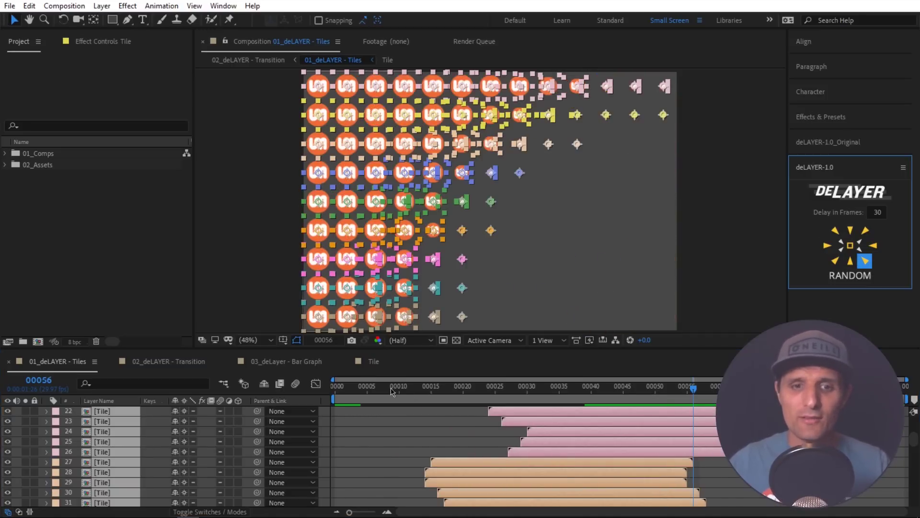
Preview the bottom-right stagger, then randomize the tile start times and replay
key(Home)
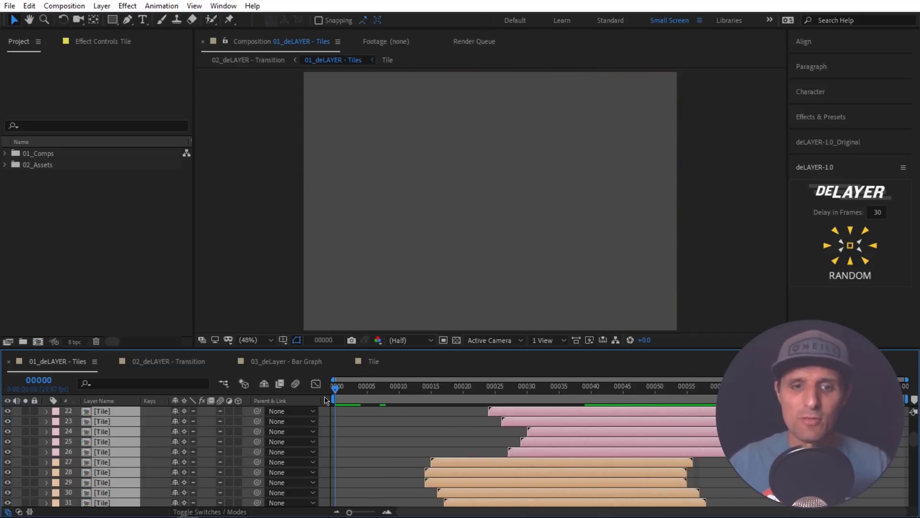
key(space)
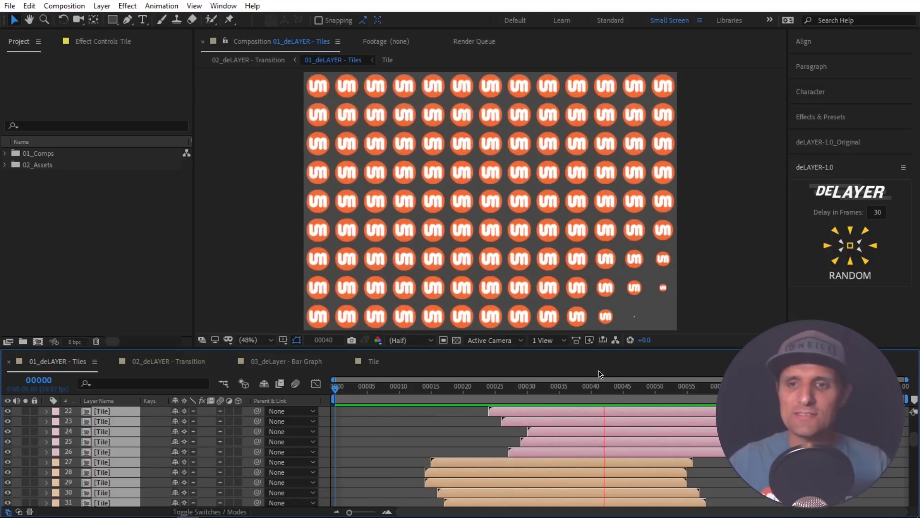
click(849, 275)
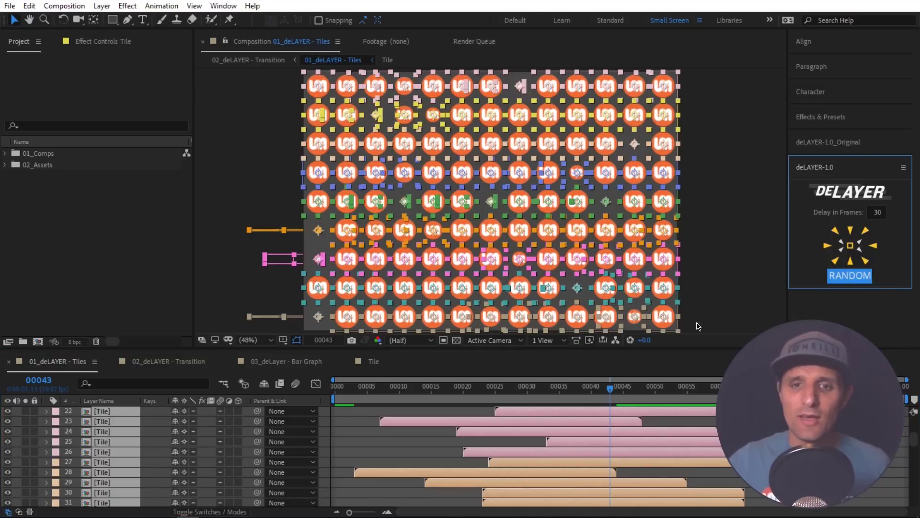
key(Home)
key(space)
click(338, 402)
key(space)
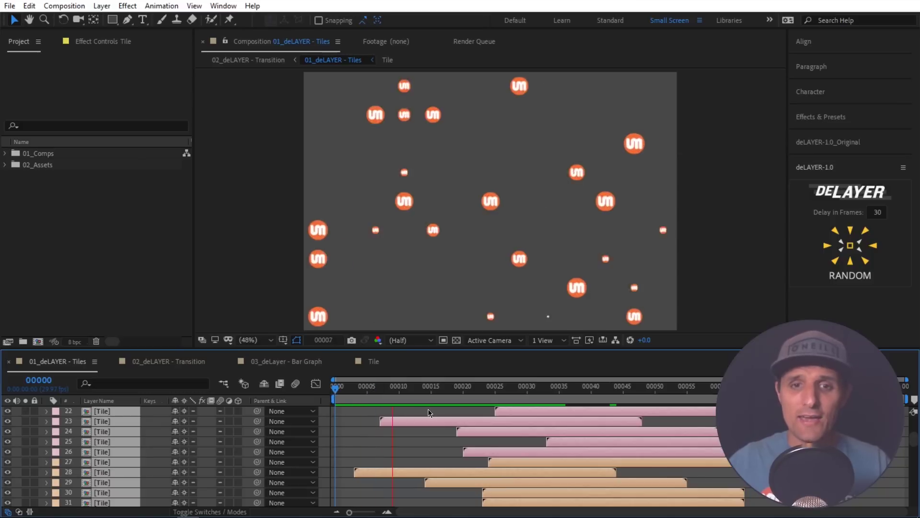
Randomize all tile layer delays again and preview the new timing
key(ctrl+a)
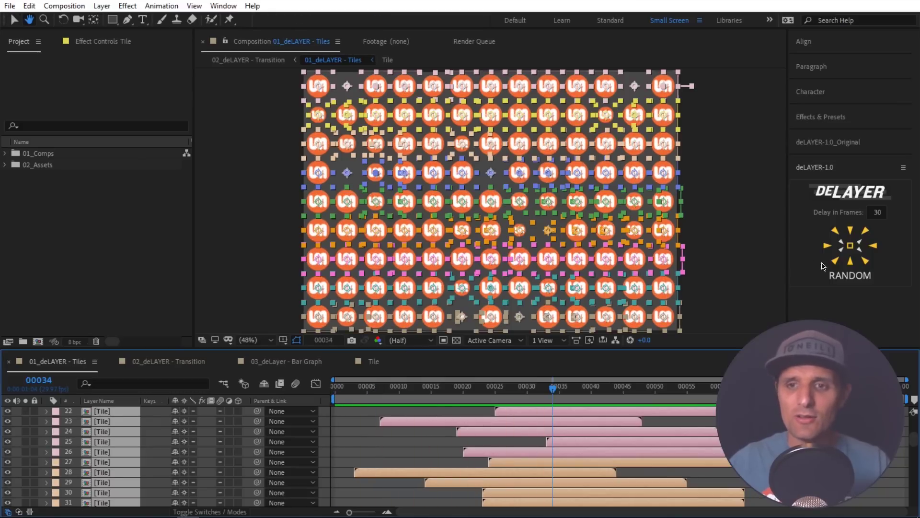
click(846, 278)
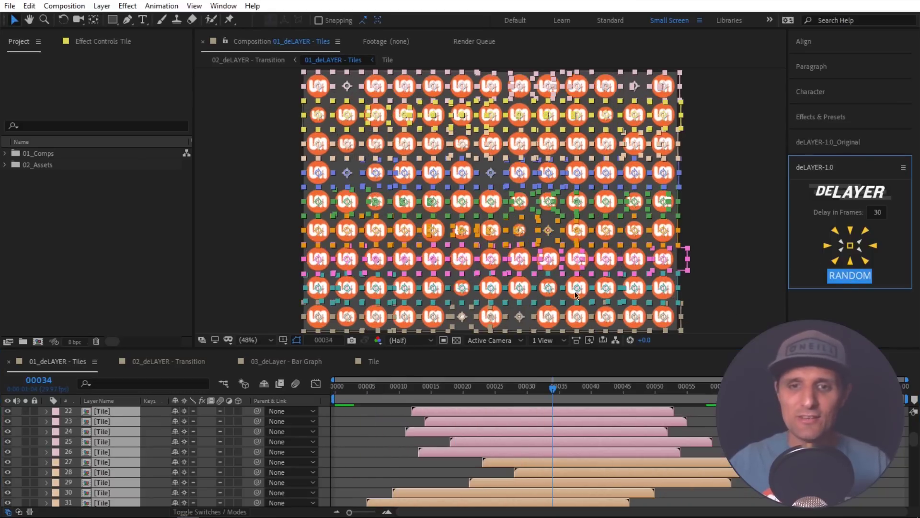
click(398, 420)
key(space)
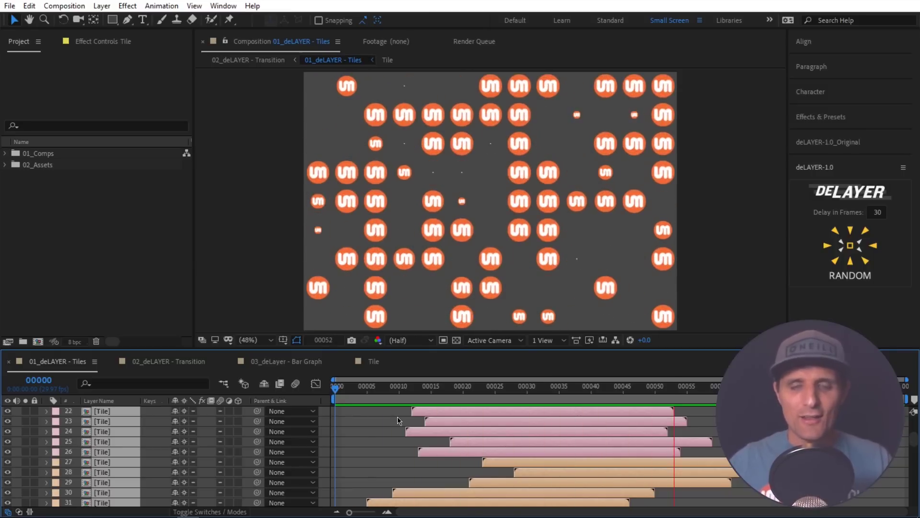
key(space)
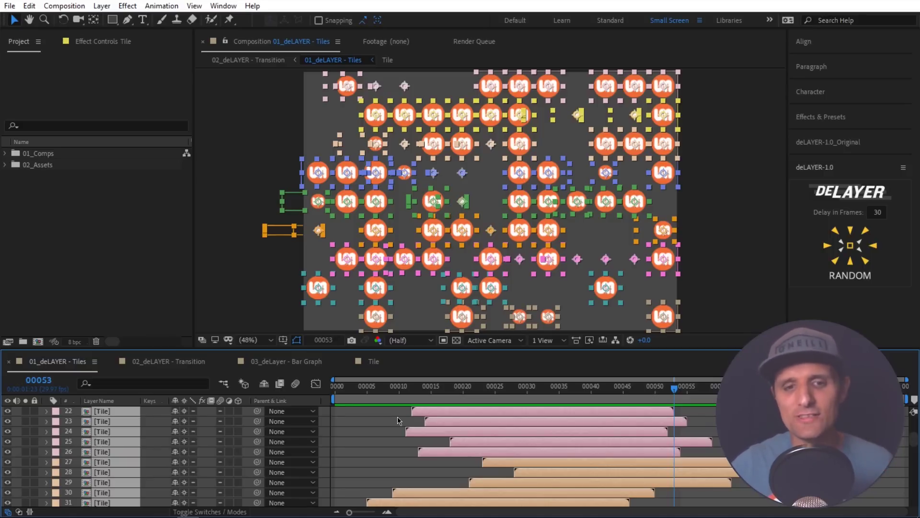
Move every tile layer's in-point to frame 0 and preview them appearing together
key(Home)
key(bracketleft)
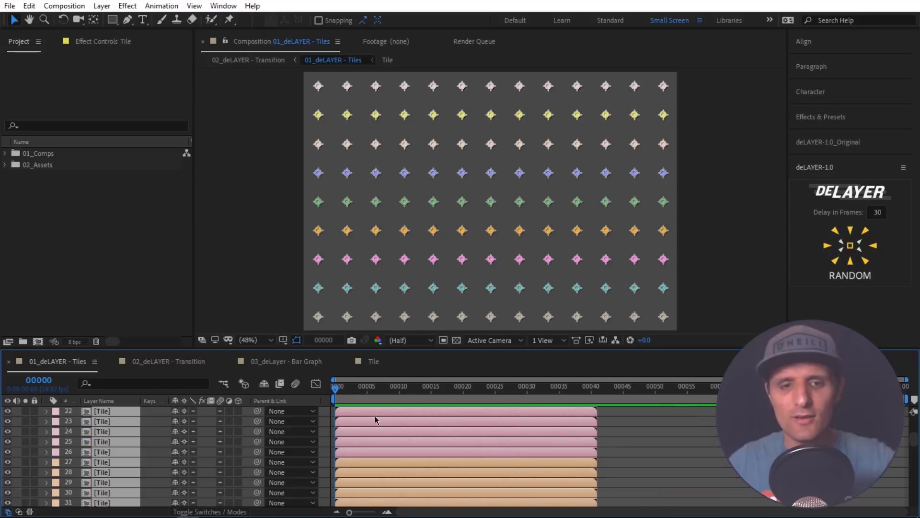
key(space)
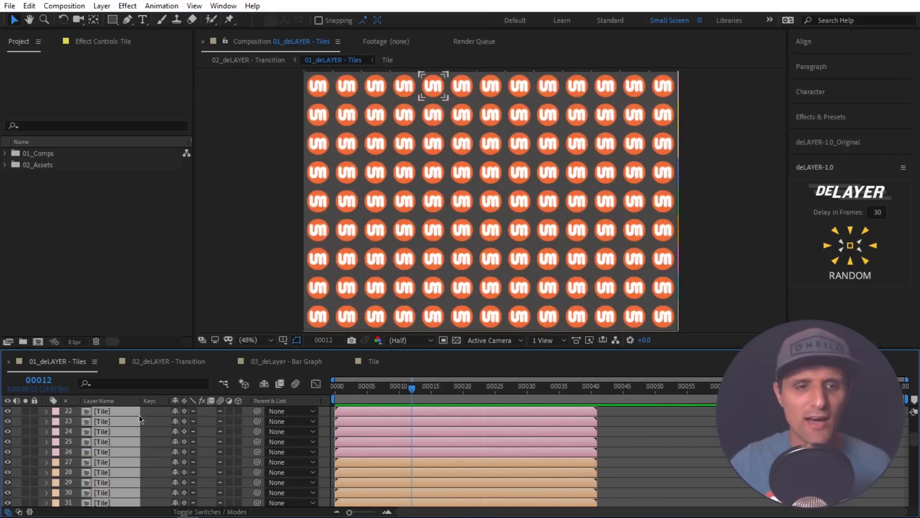
Solo Animation 2 in the Tile precomp, preview its white square, then return to 01_deLAYER - Tiles
double_click(139, 415)
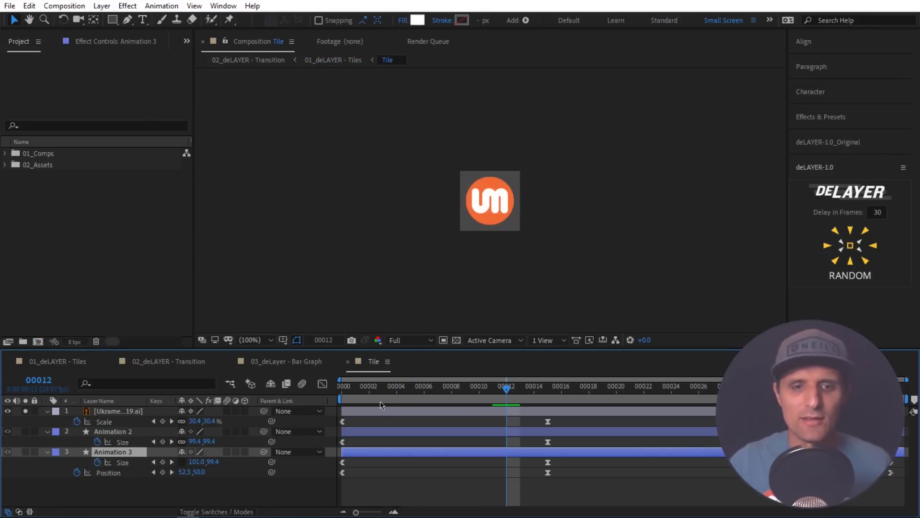
key(space)
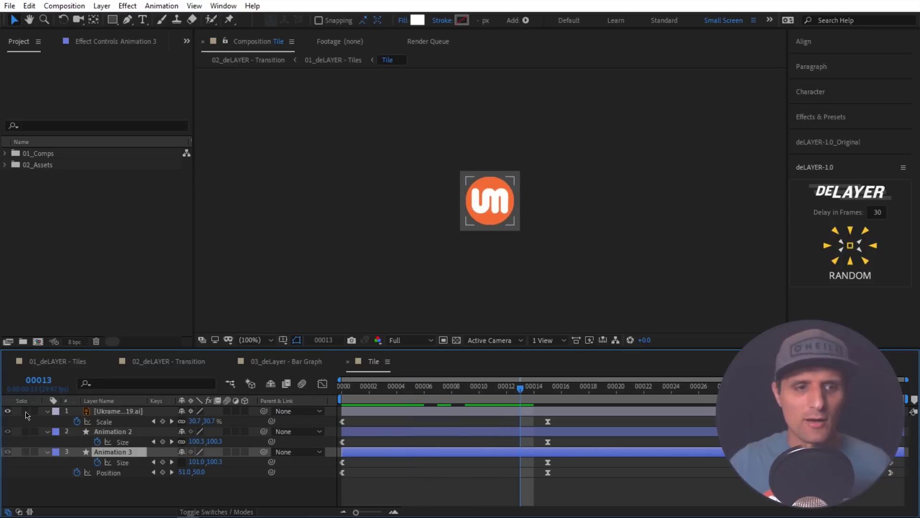
click(26, 431)
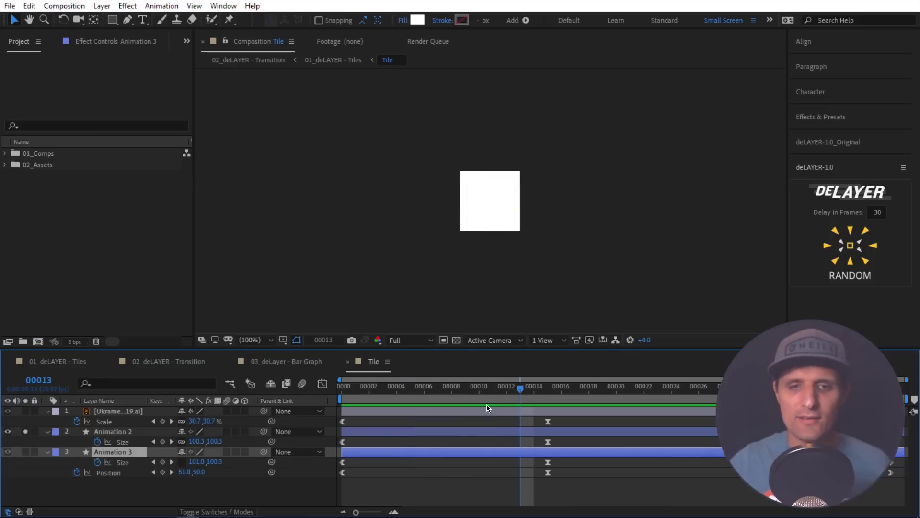
drag(521, 388, 342, 402)
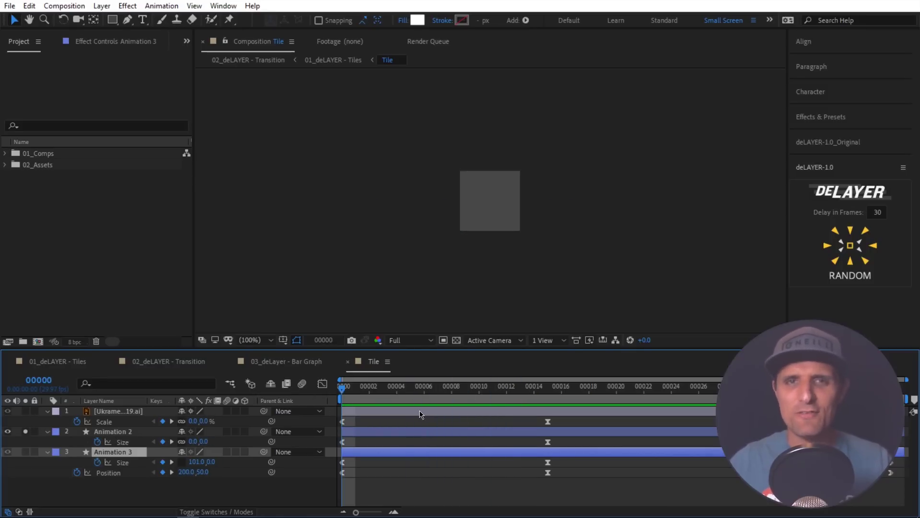
key(space)
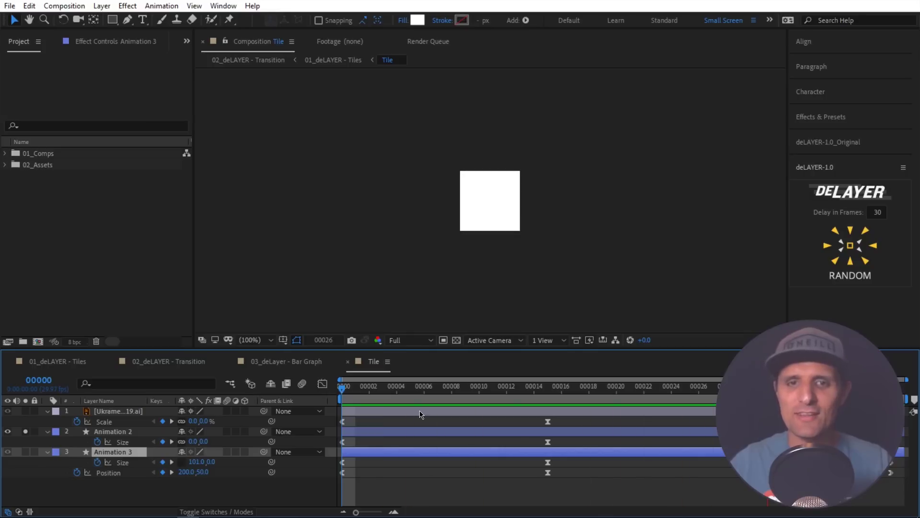
key(space)
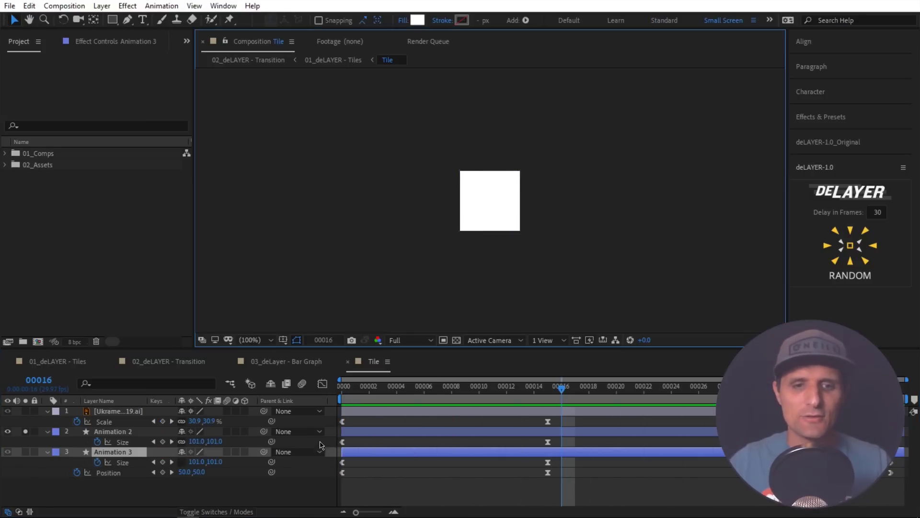
key(shift+period)
key(Home)
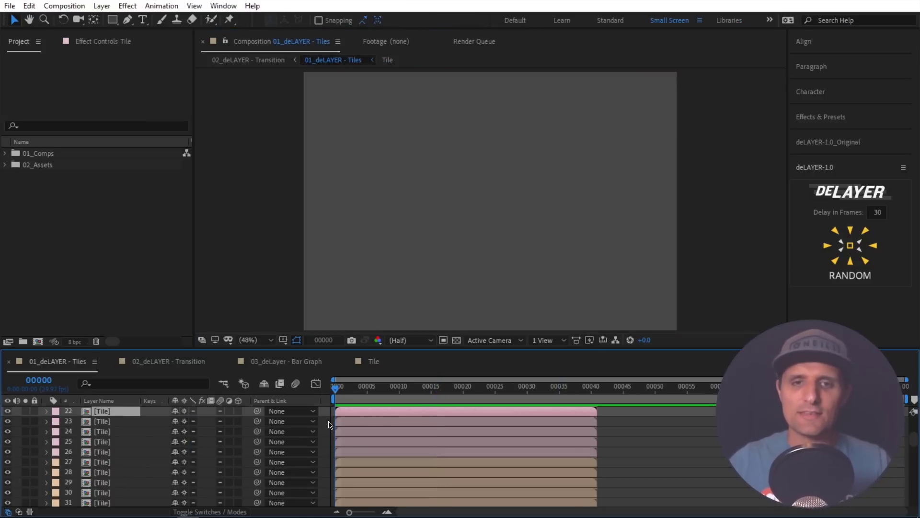
Preview the tiles, then stagger all tile layers diagonally from the top-left
key(space)
key(space)
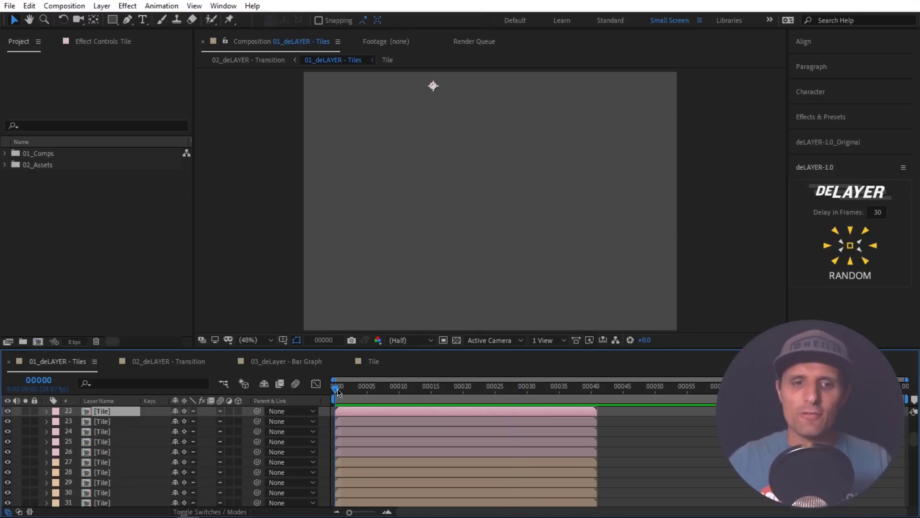
key(space)
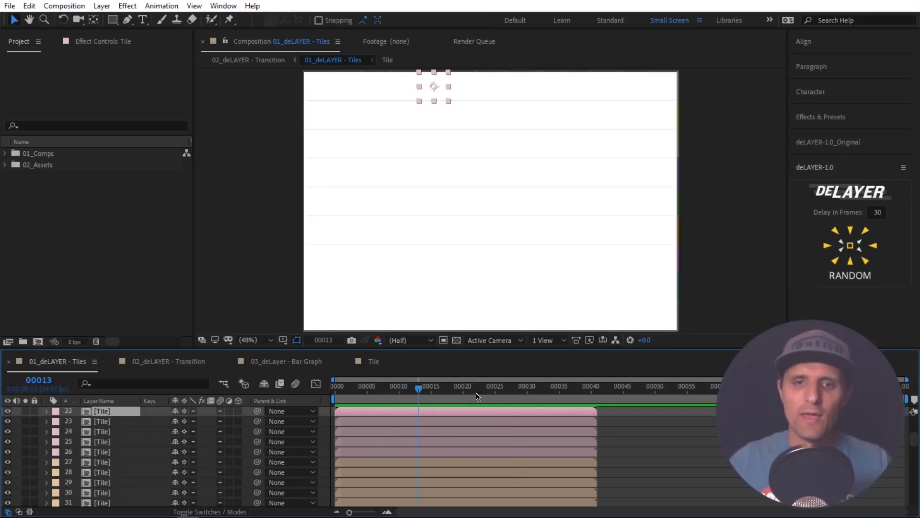
drag(580, 398, 589, 399)
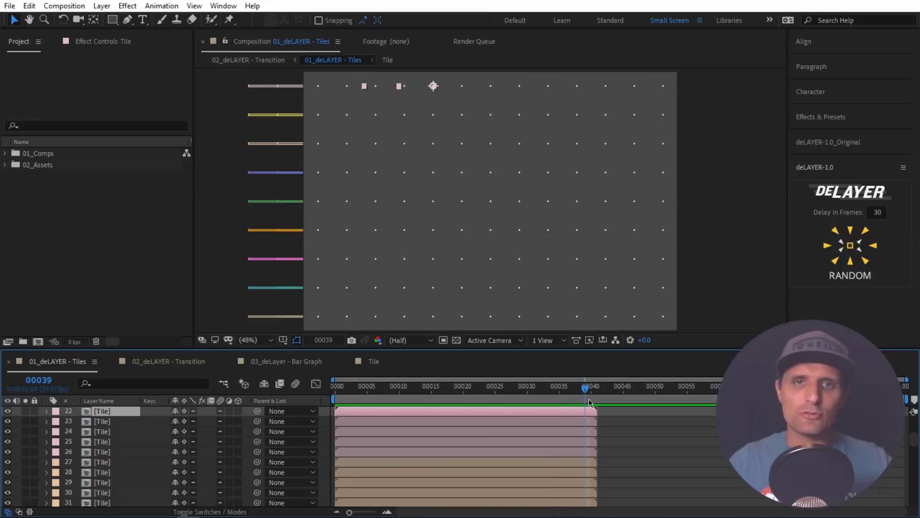
key(space)
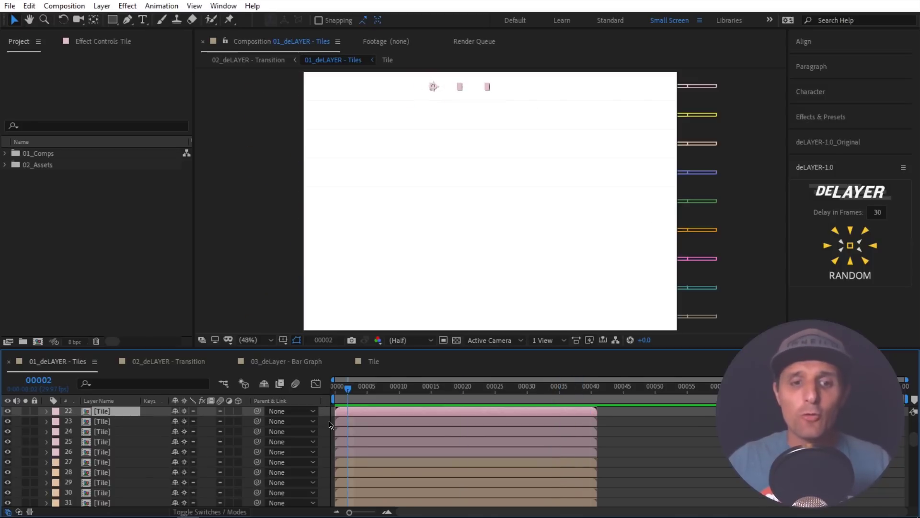
key(space)
key(ctrl+a)
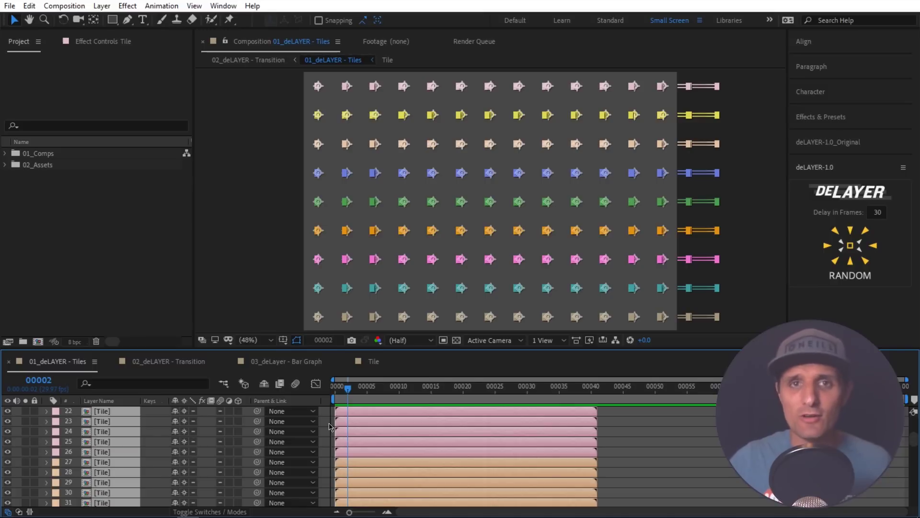
click(835, 232)
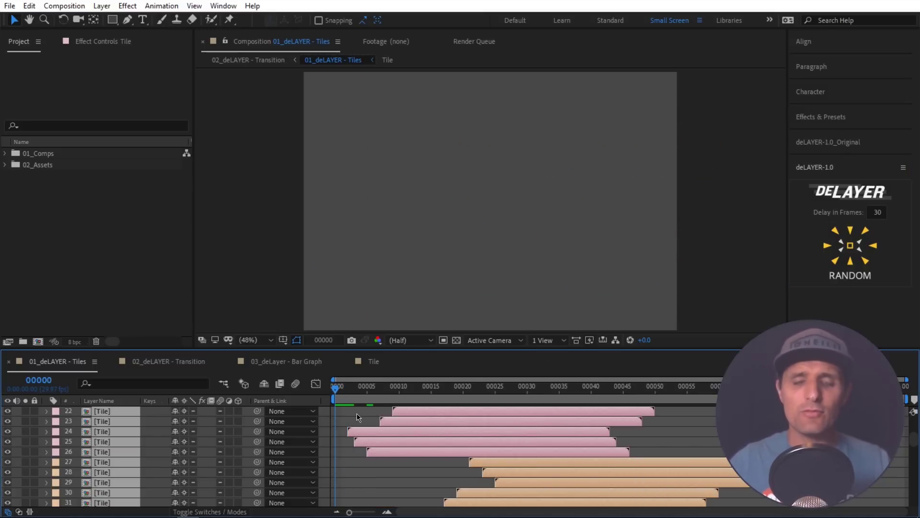
key(space)
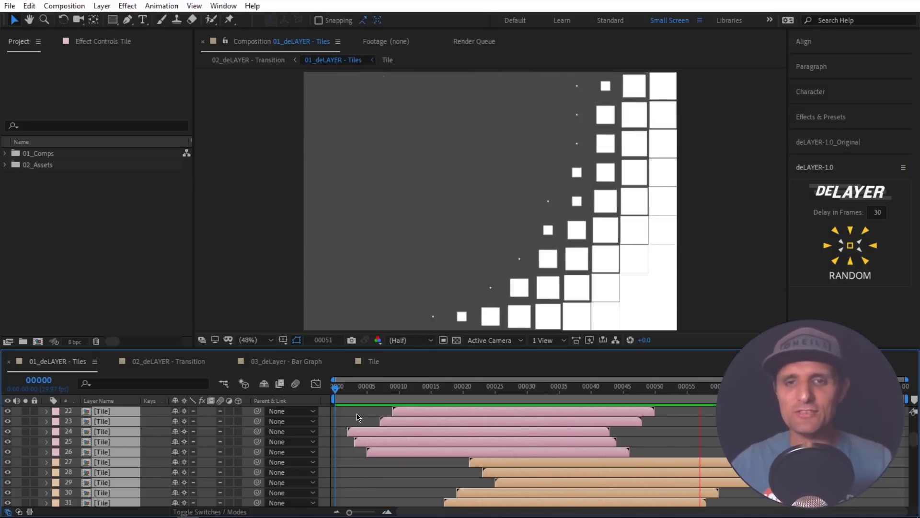
Re-stagger the tiles from the edges toward the centre and preview the rings
click(842, 246)
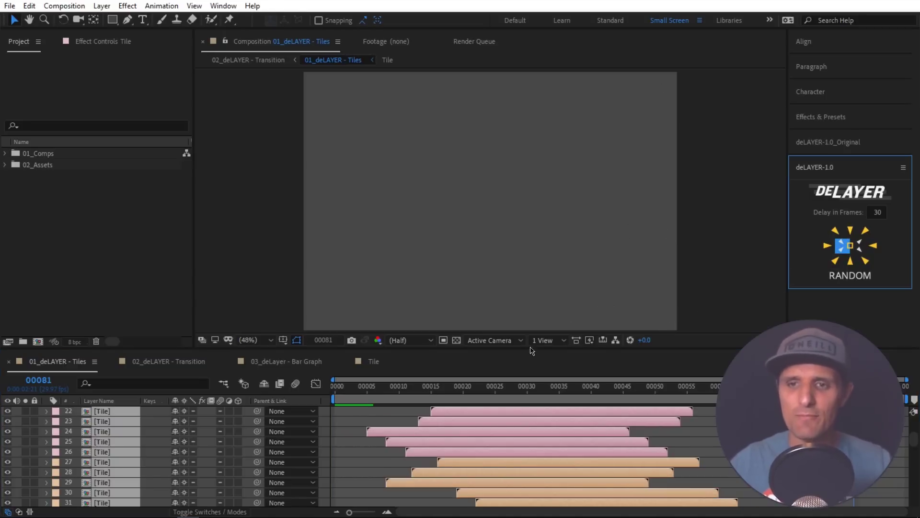
click(390, 415)
key(space)
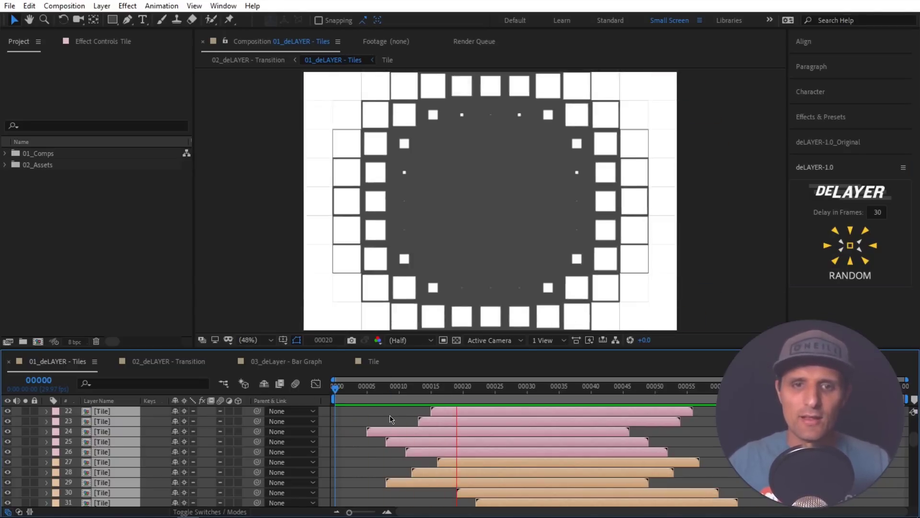
key(space)
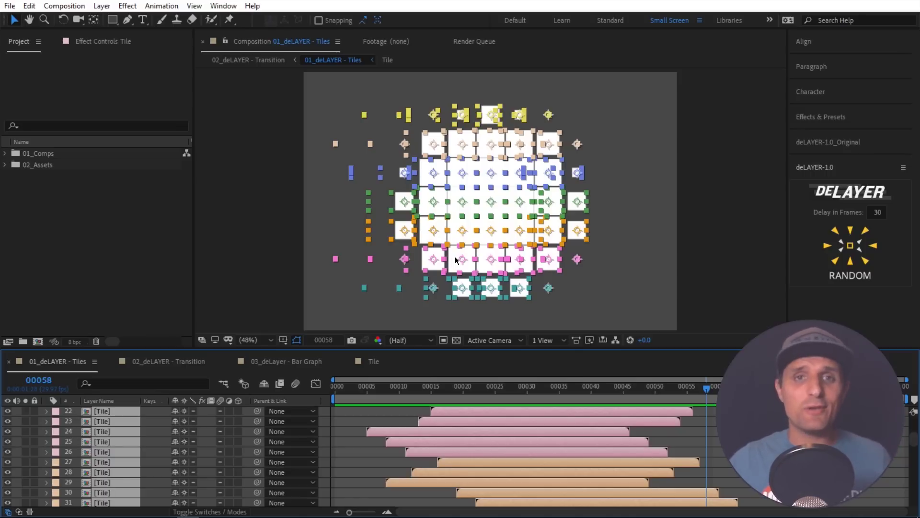
Preview the tile transition over the photo in 02_deLAYER - Transition
key(Tab)
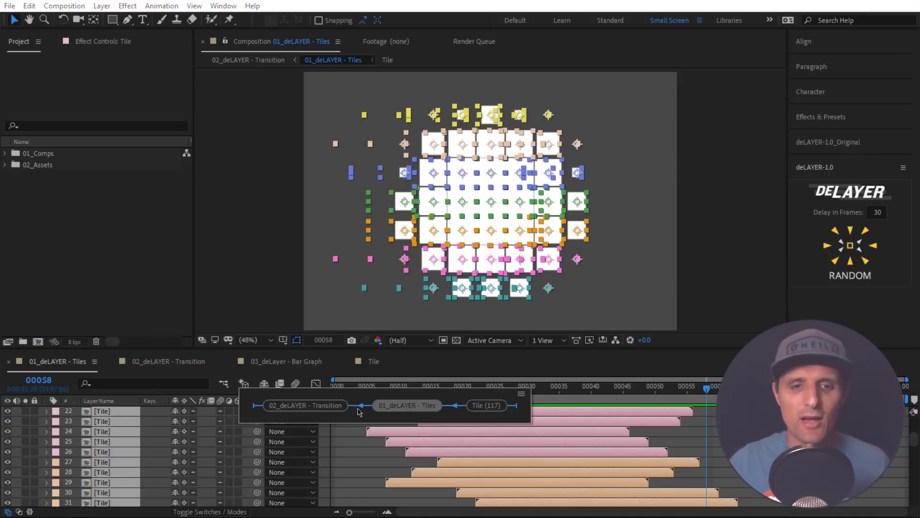
click(316, 406)
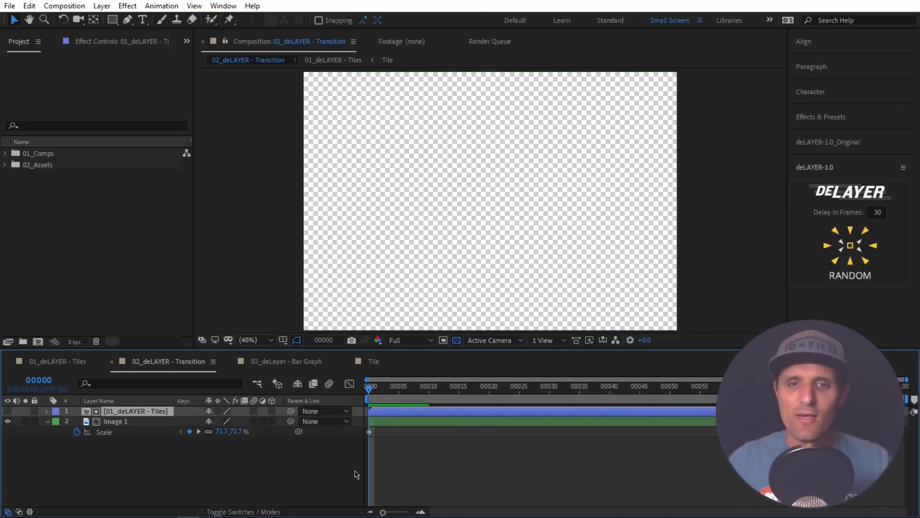
key(space)
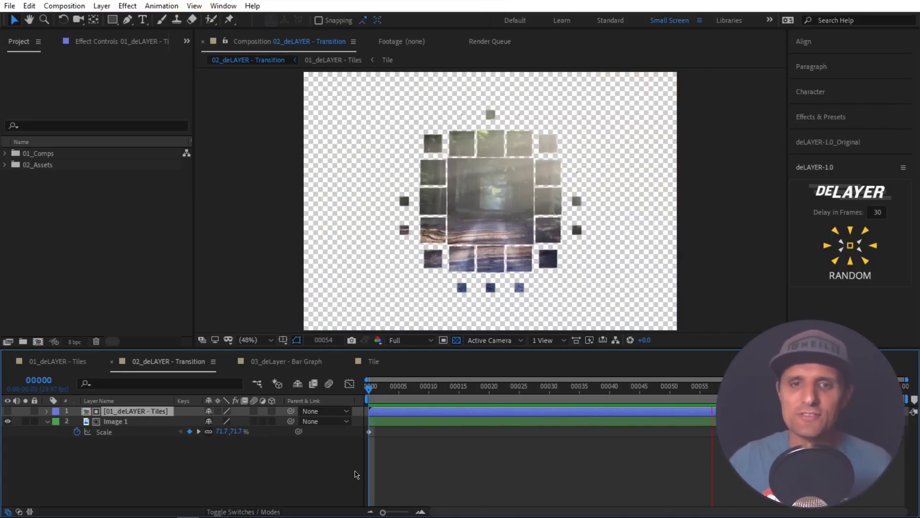
Restagger the tile layers in 01_deLAYER - Tiles at frame 6 and review the transition
click(400, 413)
double_click(400, 412)
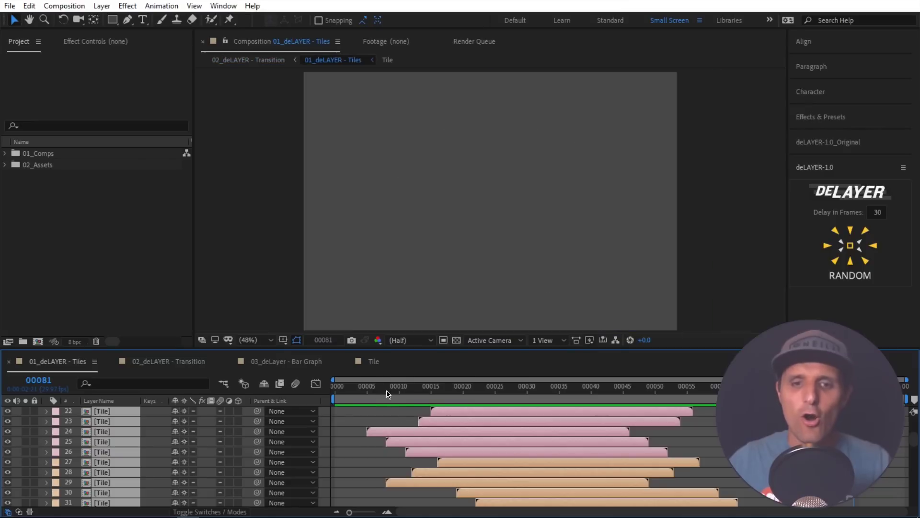
click(374, 389)
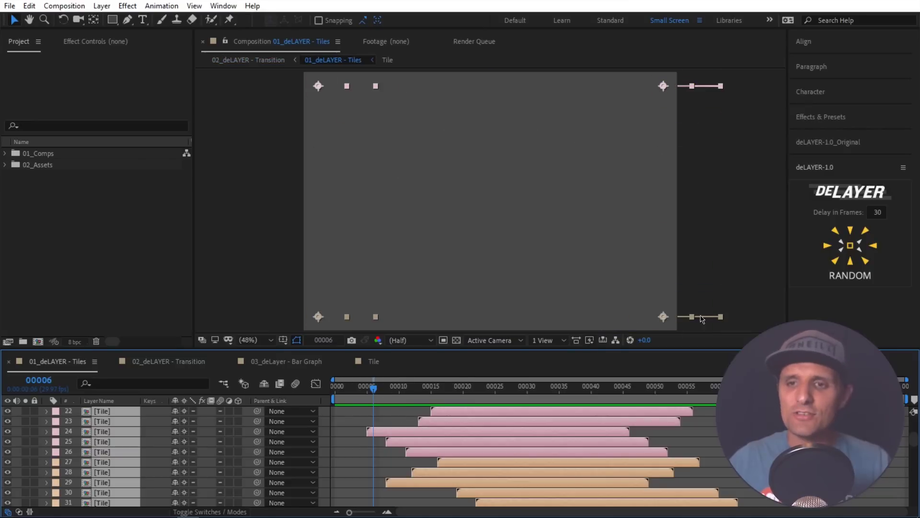
click(867, 270)
key(Tab)
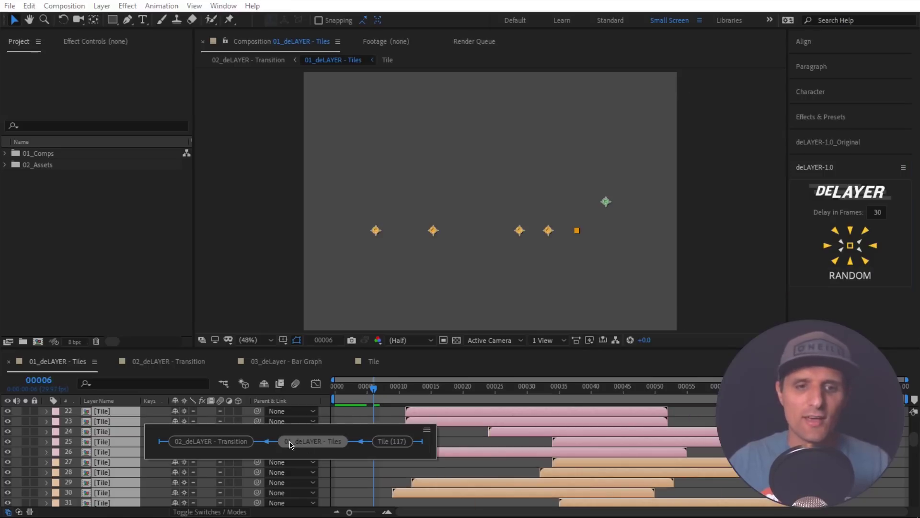
click(211, 441)
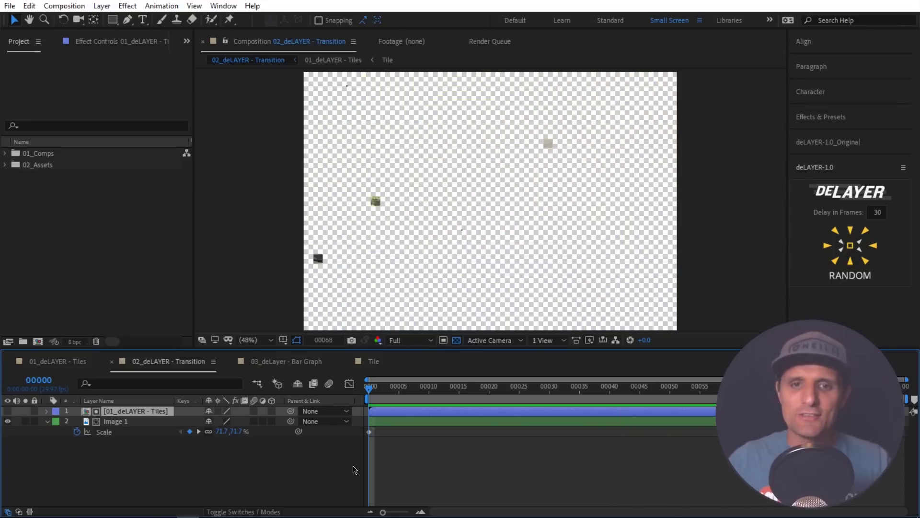
key(space)
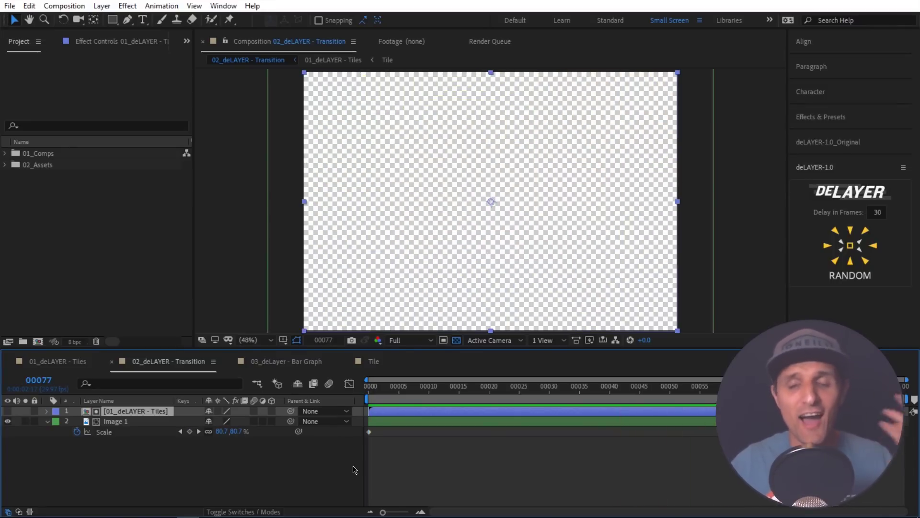
Apply a directional deLAYER stagger to the tiles and preview the wipe over the forest image
double_click(168, 412)
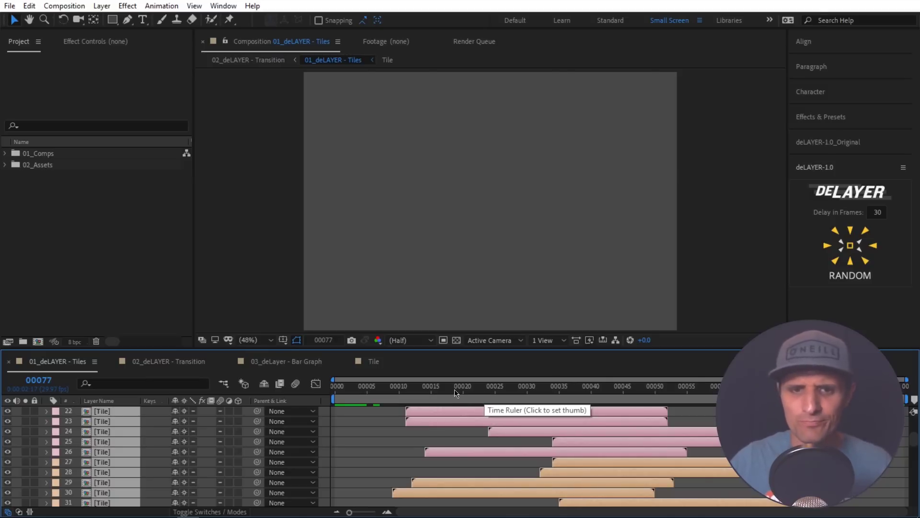
drag(484, 393, 325, 407)
click(866, 230)
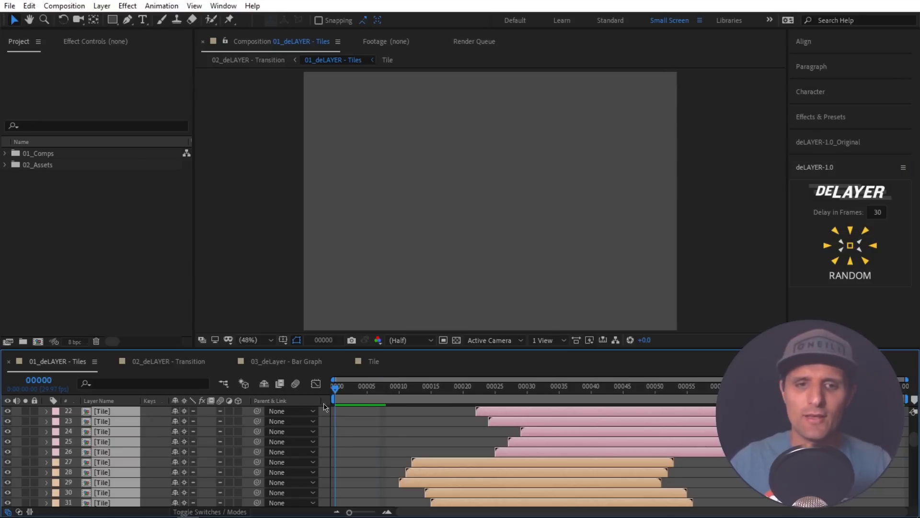
key(space)
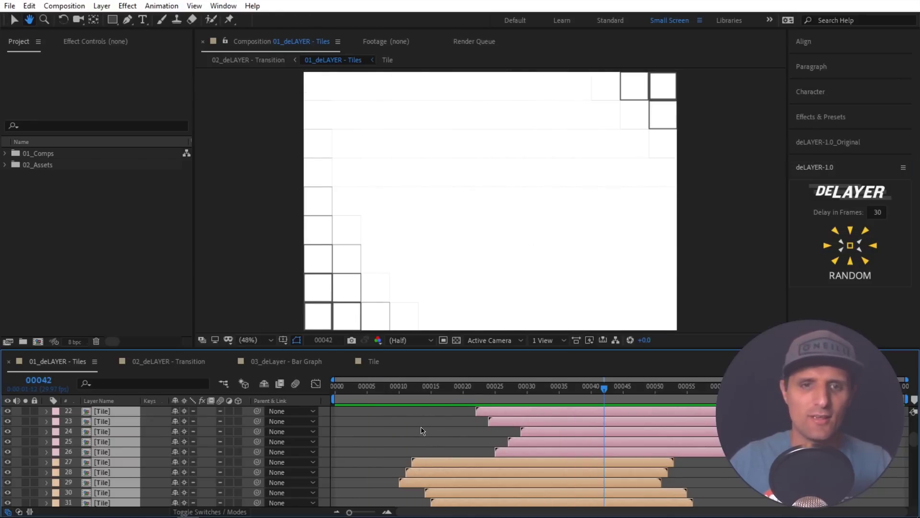
key(Tab)
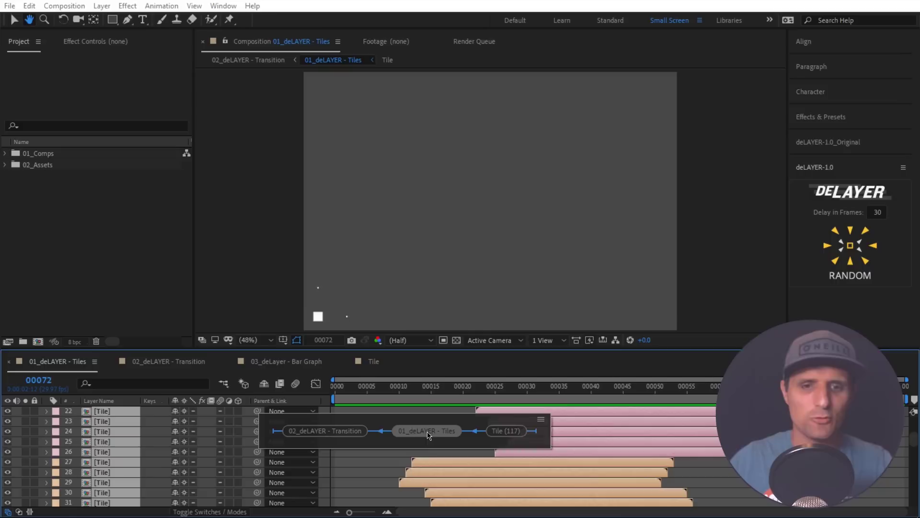
click(325, 430)
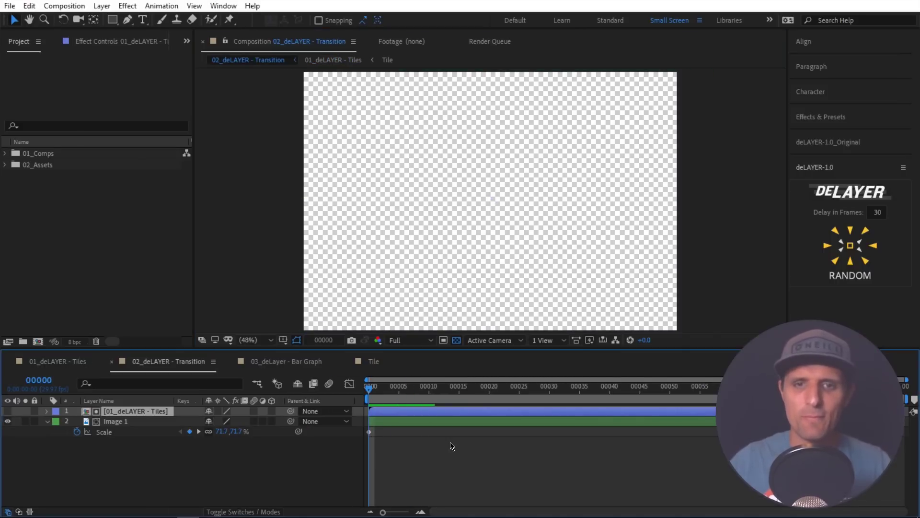
key(space)
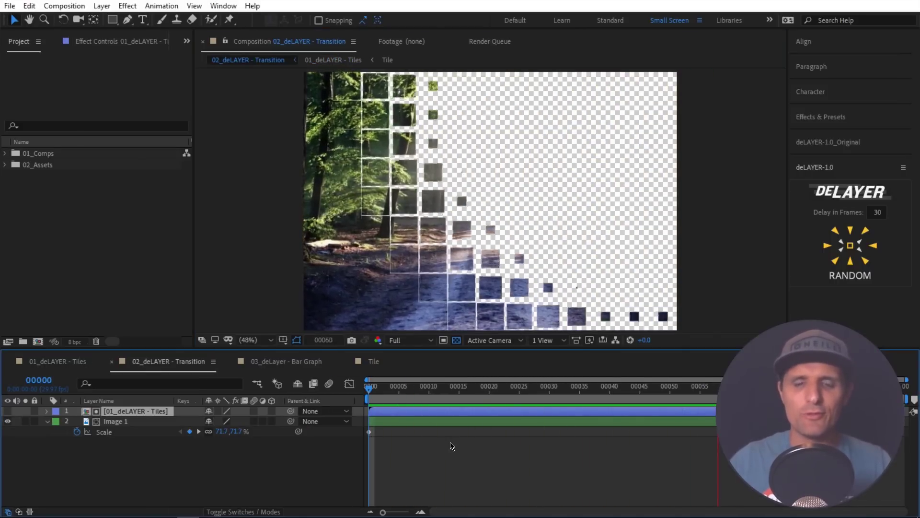
double_click(162, 410)
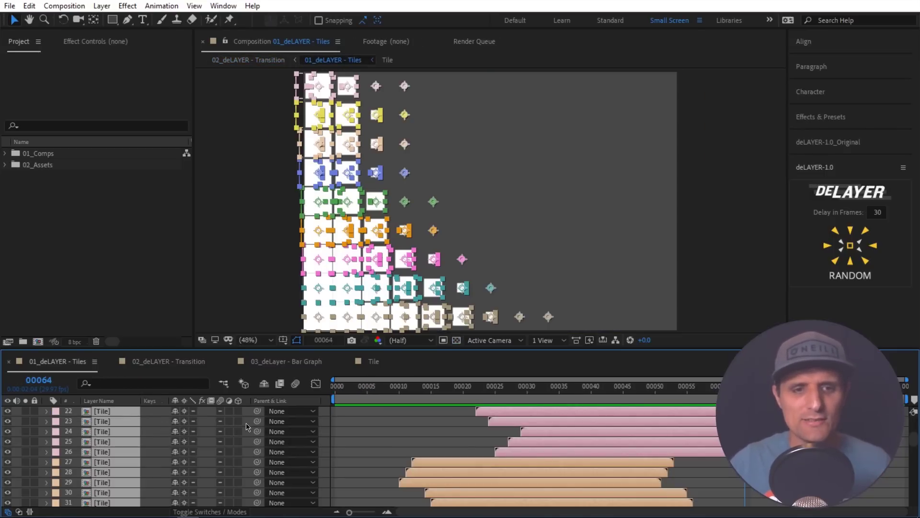
Solo Animation 3 in the Tile precomp, preview the square's slide, then play 01_deLAYER - Tiles
double_click(108, 413)
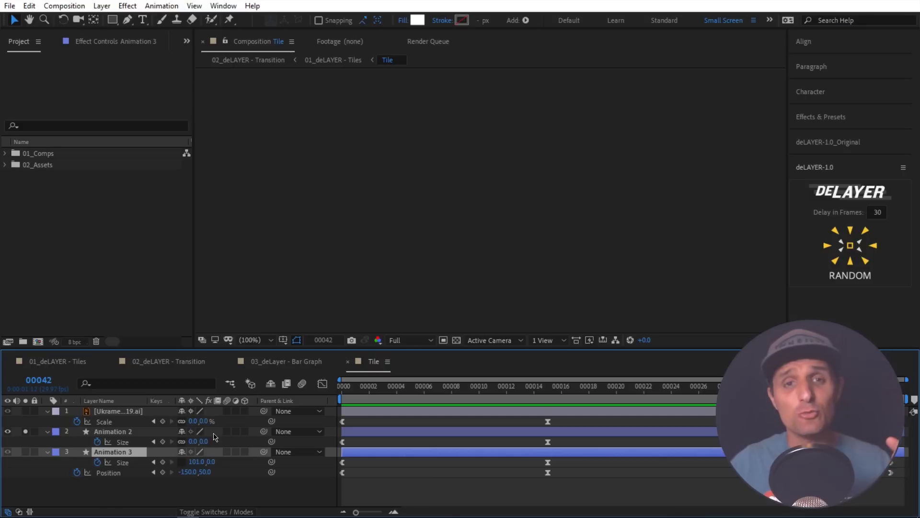
click(26, 452)
drag(355, 400, 605, 395)
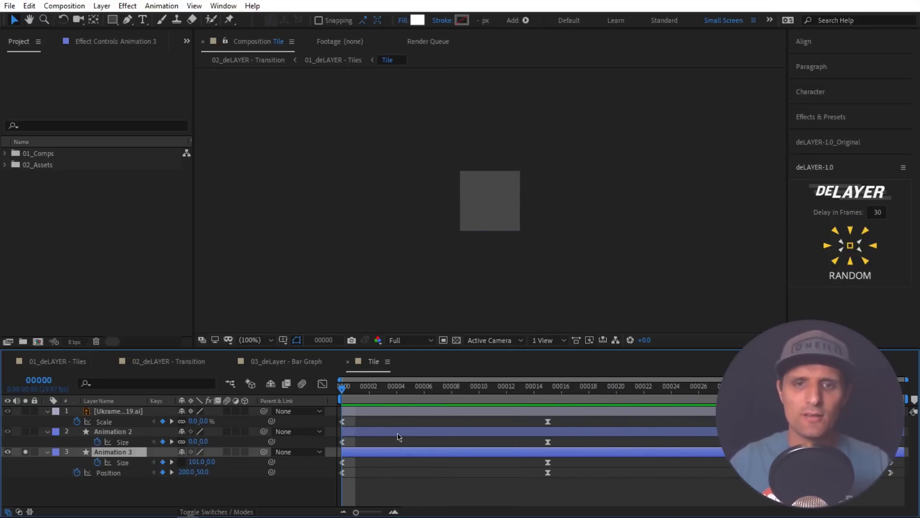
key(space)
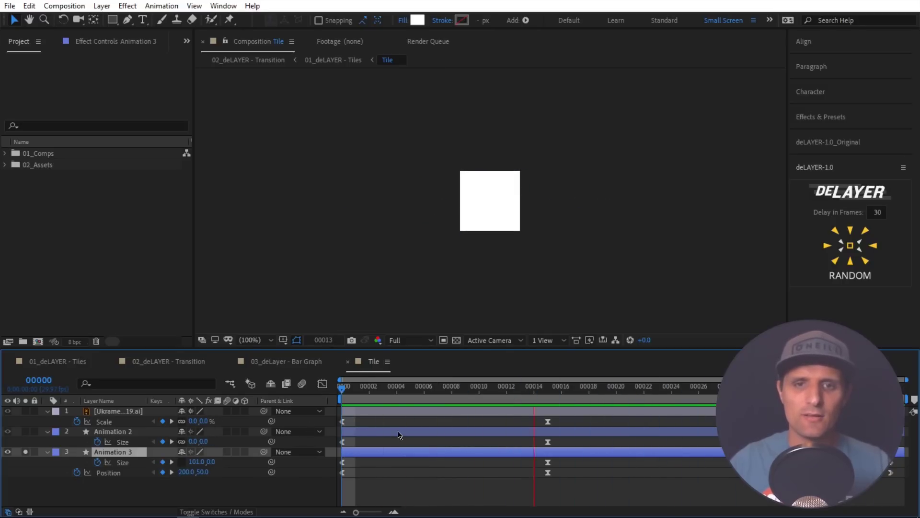
key(Tab)
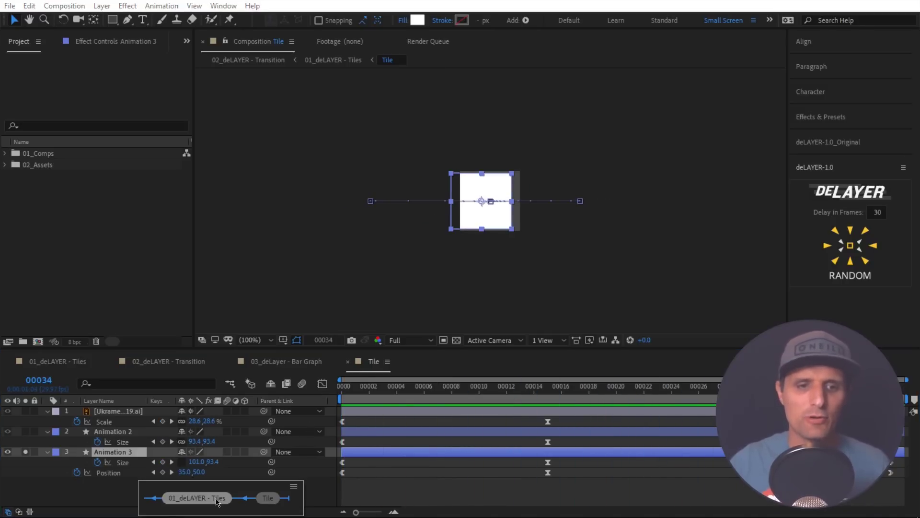
click(197, 499)
key(space)
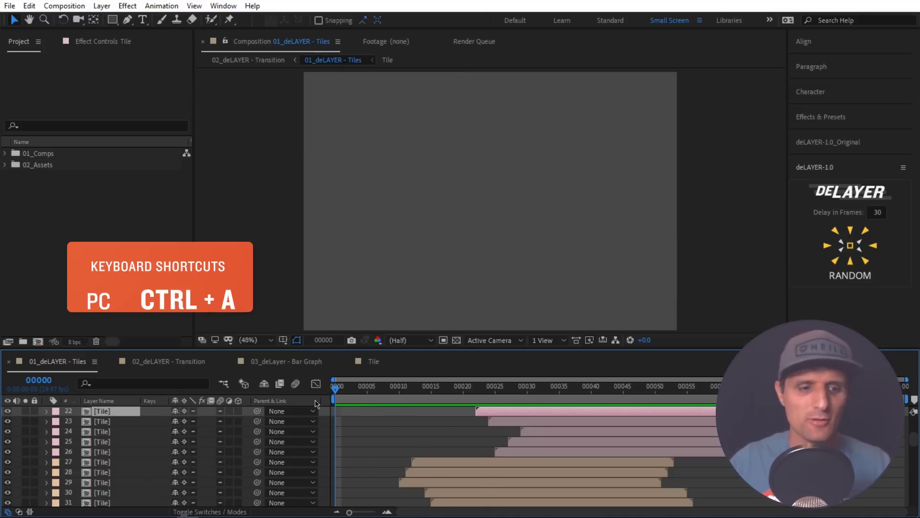
Reset all Tile layers to frame 0, re-stagger them in a new direction and preview
key(ctrl+a)
click(851, 245)
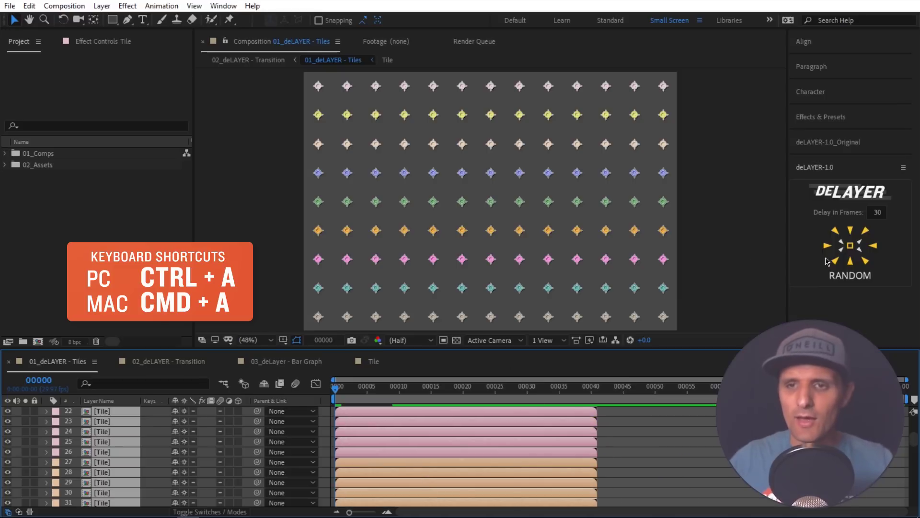
click(841, 246)
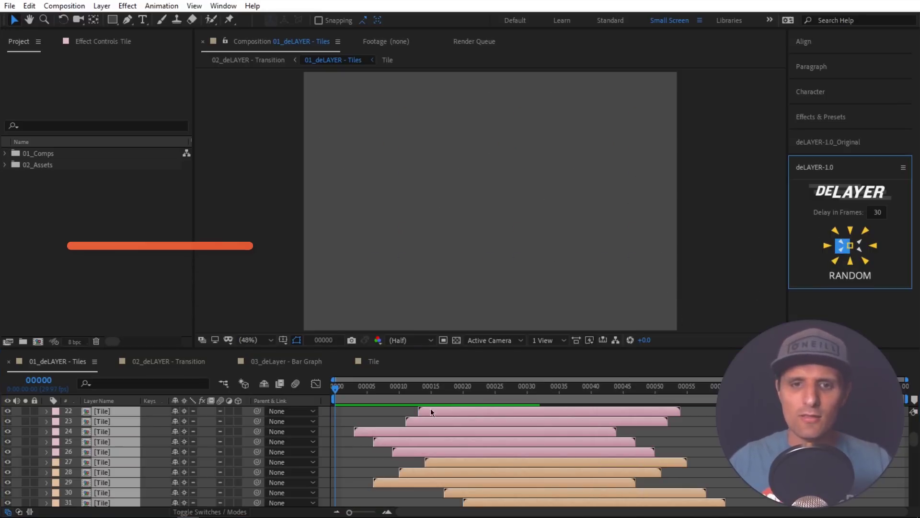
click(364, 408)
key(space)
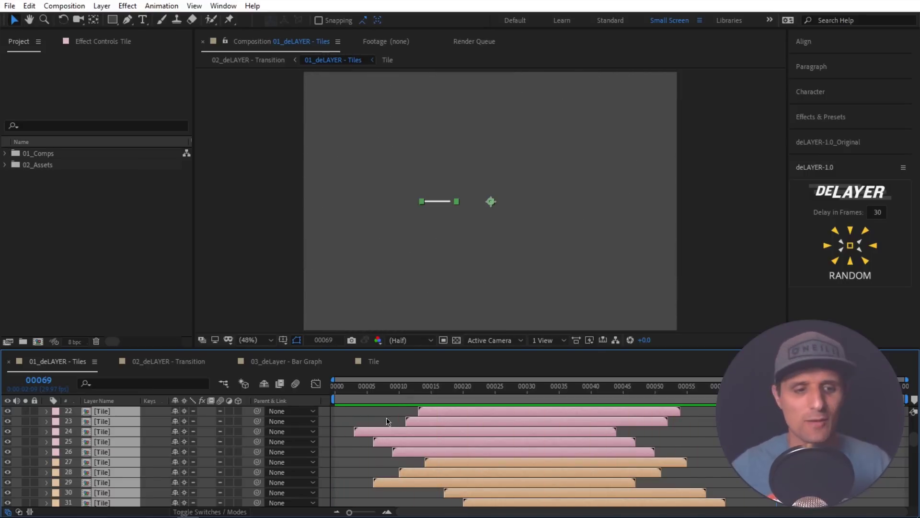
key(Tab)
Preview the updated 02_deLAYER - Transition from frame 0, then switch to 03_deLayer - Bar Graph
click(303, 419)
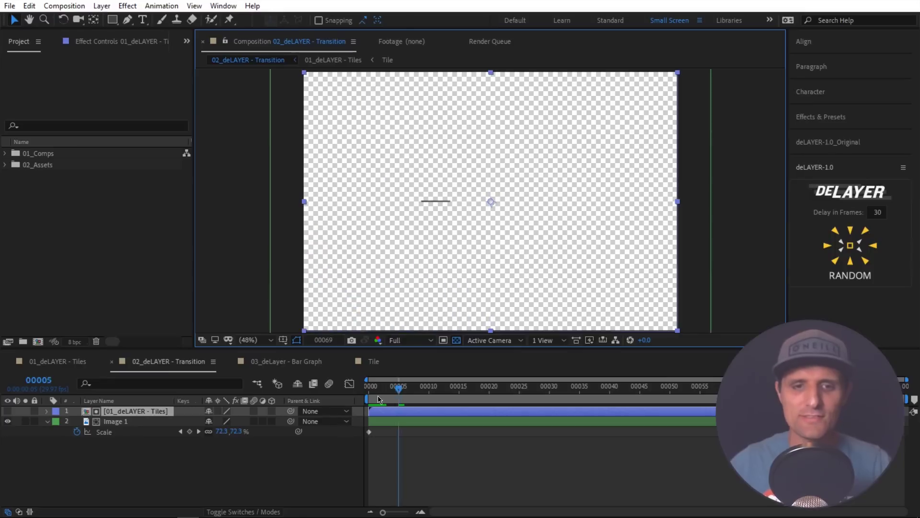
key(Home)
key(space)
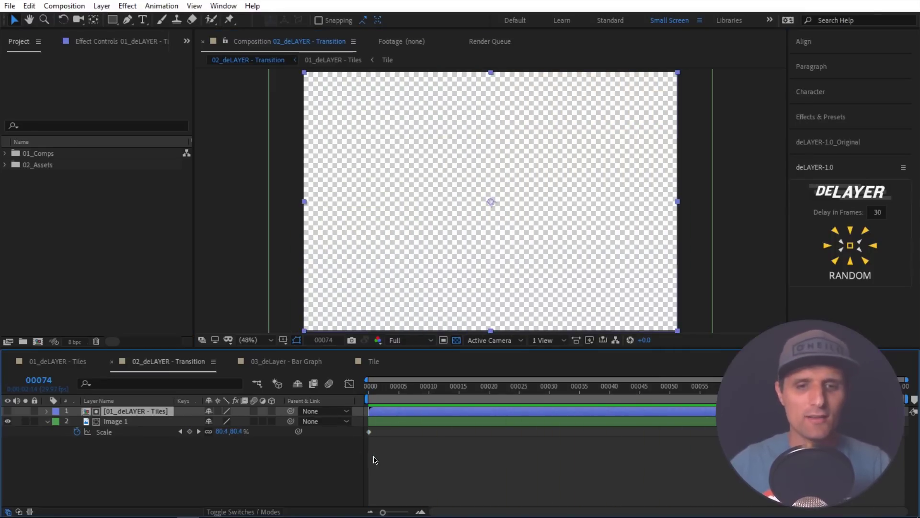
key(Tab)
click(444, 462)
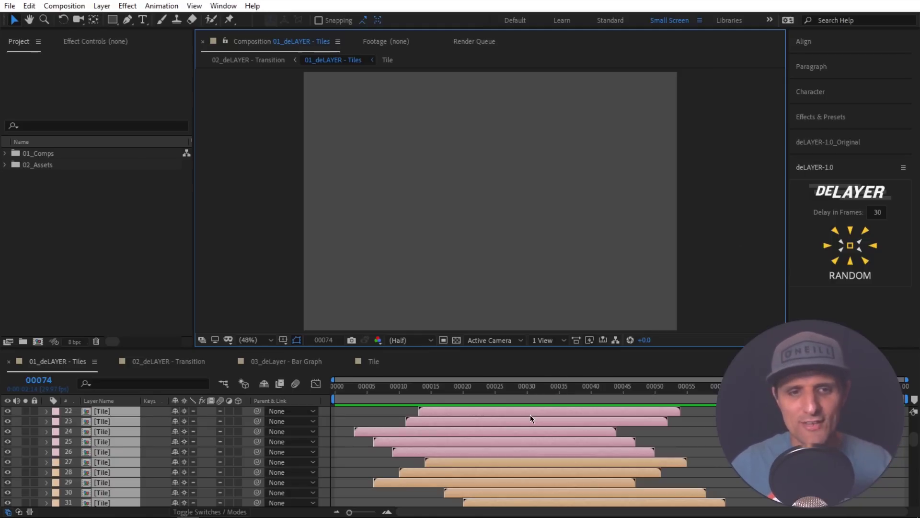
click(285, 368)
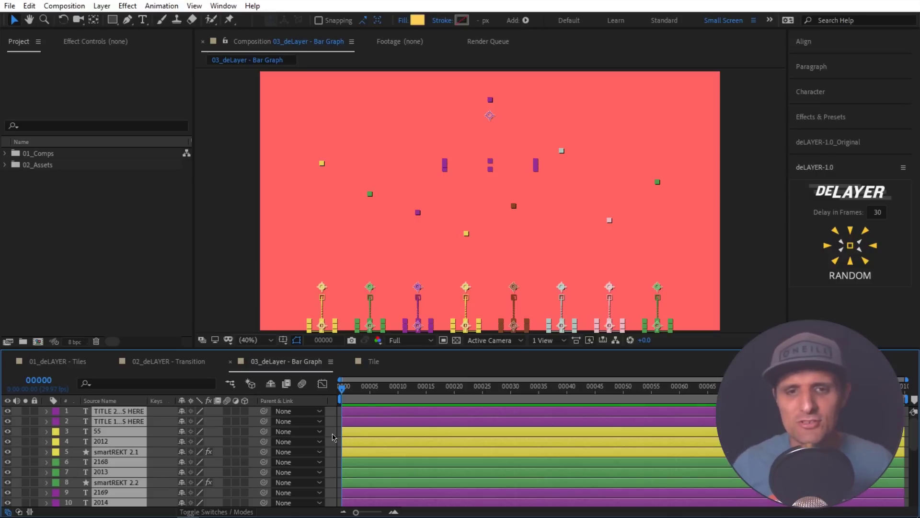
Preview the bar graph build-in from the first frame up to frame 30
key(space)
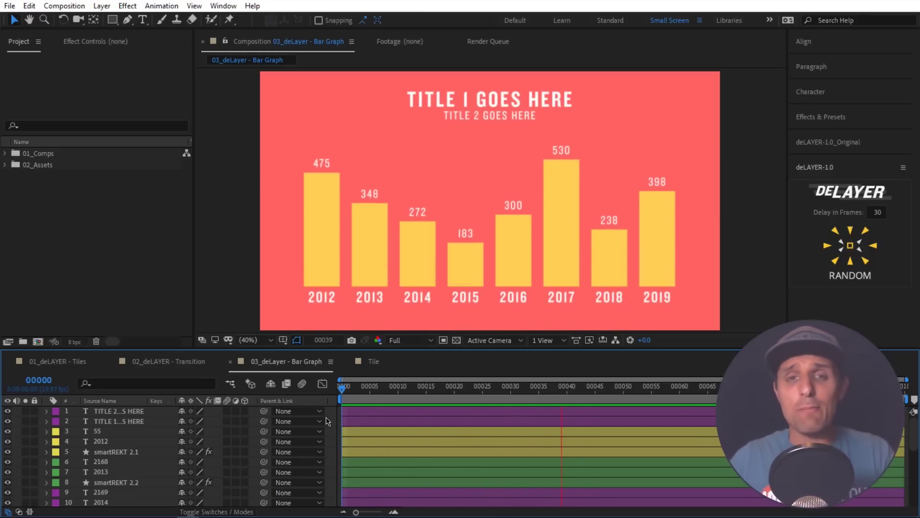
key(space)
key(Home)
key(space)
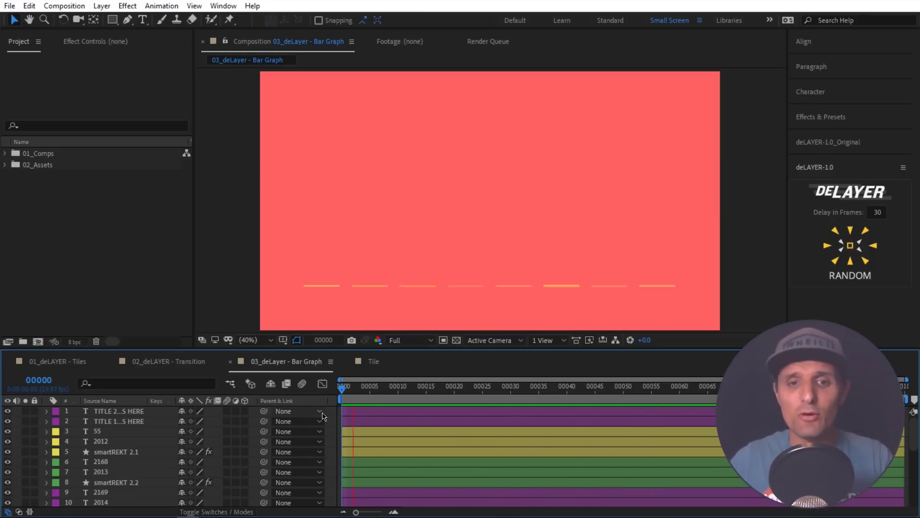
key(space)
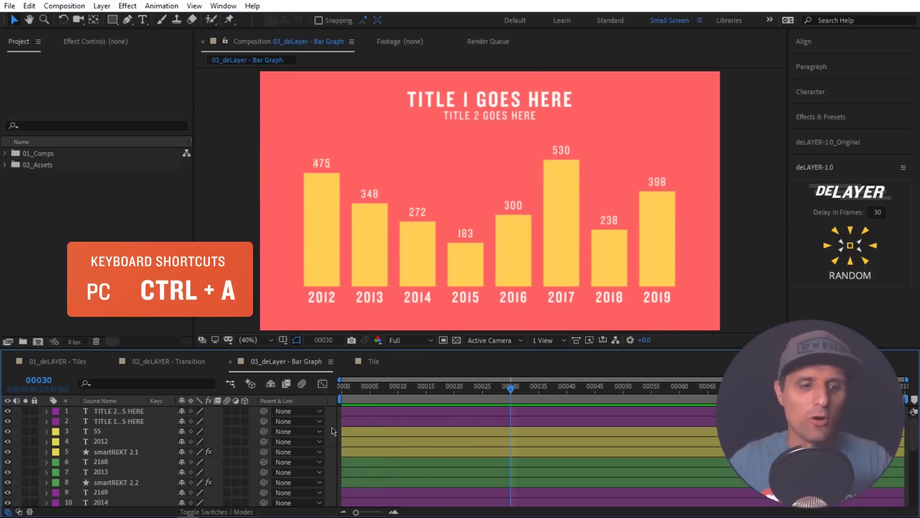
Stagger all bar graph layers left to right, preview, then undo so they start at frame 0
key(ctrl+a)
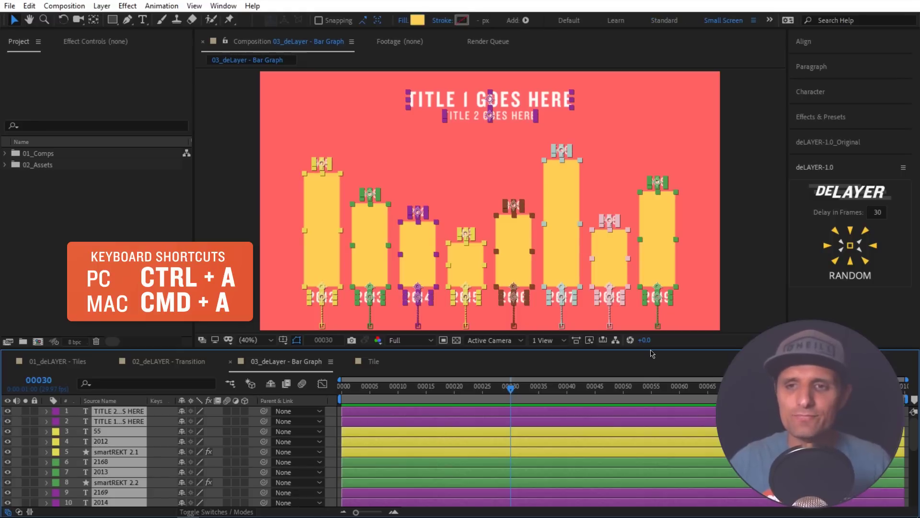
click(828, 247)
key(Home)
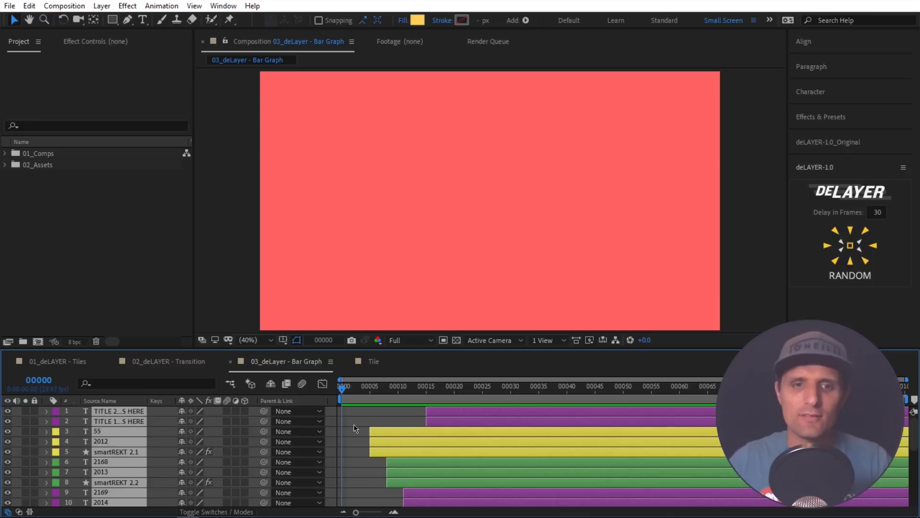
key(space)
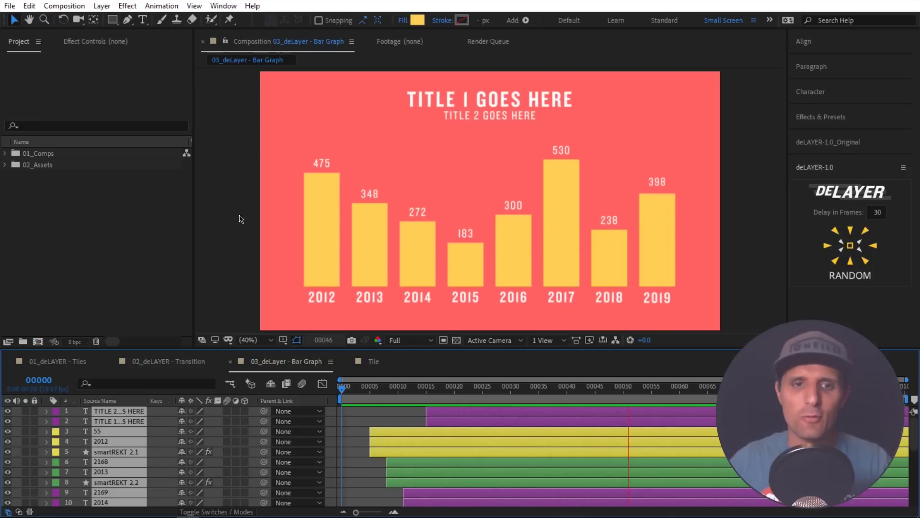
key(space)
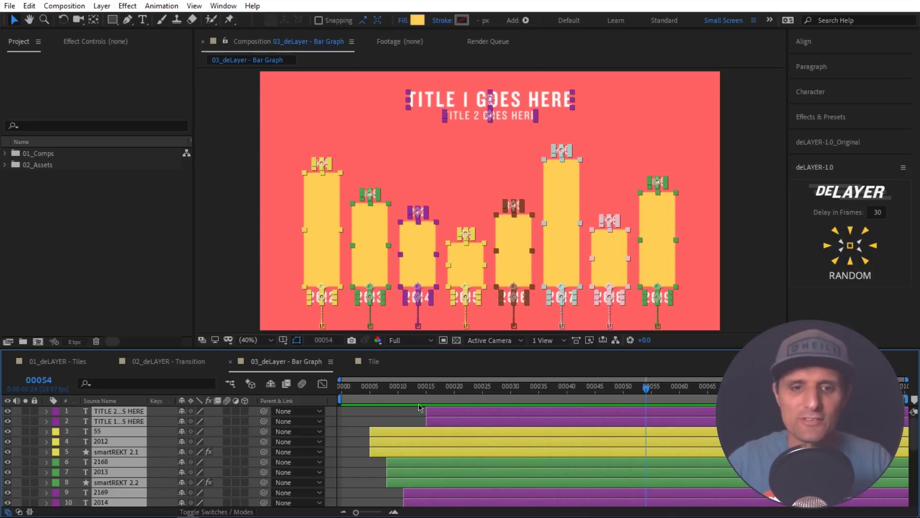
key(ctrl+z)
click(344, 397)
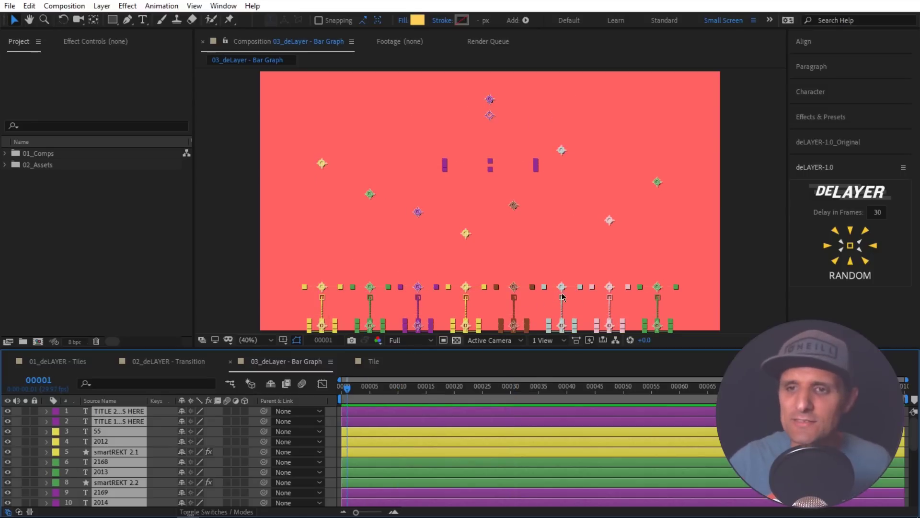
Set deLAYER's maximum delay to 50 frames and apply a left-to-right stagger
click(878, 211)
text(50)
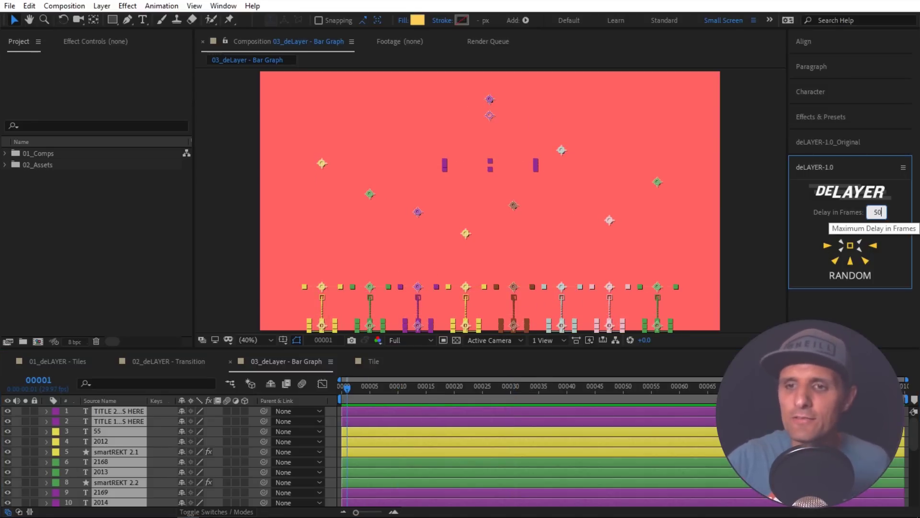
click(828, 245)
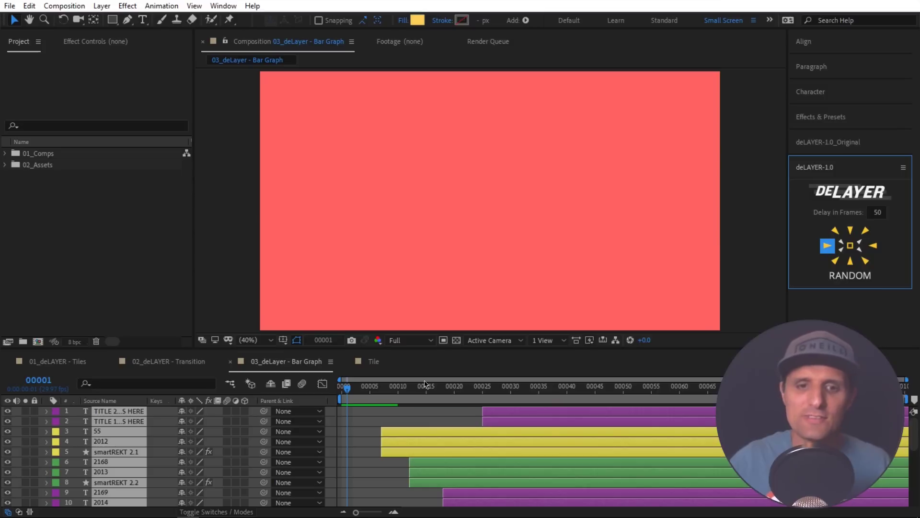
click(330, 401)
Preview the left-to-right stagger from the first frame, then stop playback
key(space)
key(Home)
key(space)
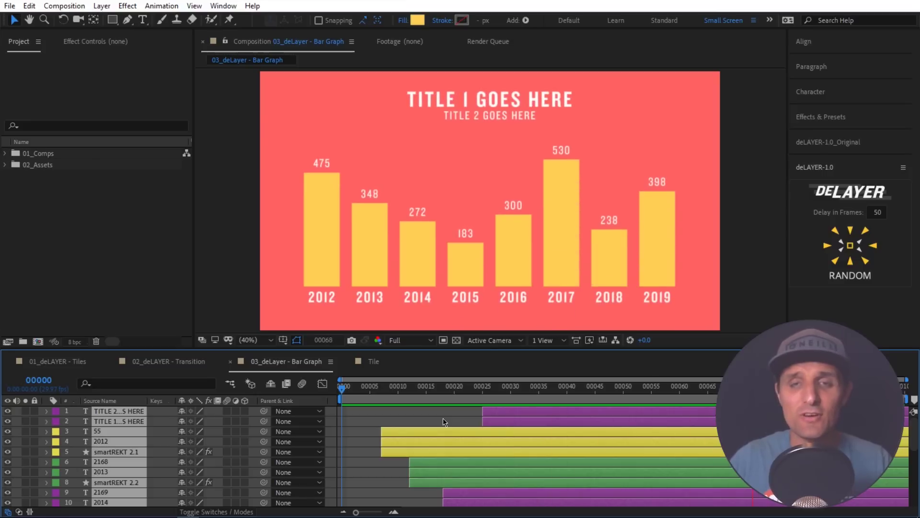
key(ctrl+a)
Undo the left-to-right stagger and preview, stopping at frame 23
key(bracketleft)
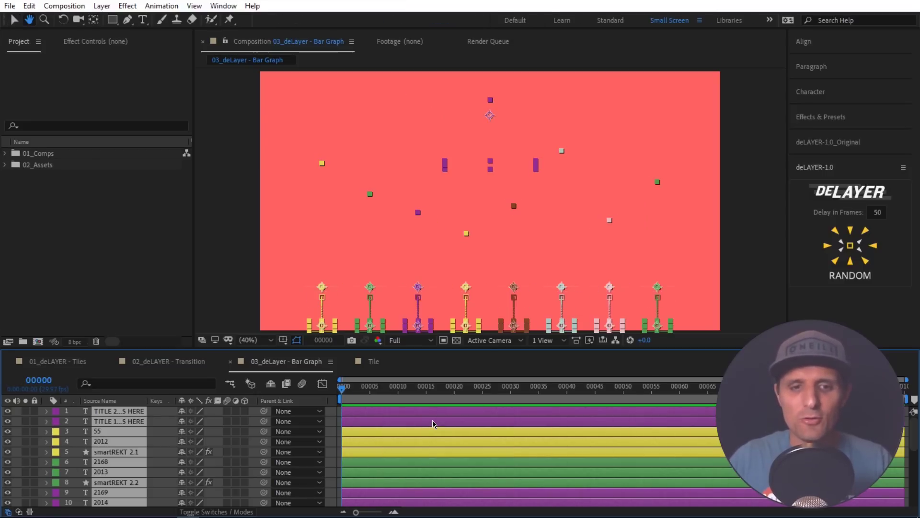
key(space)
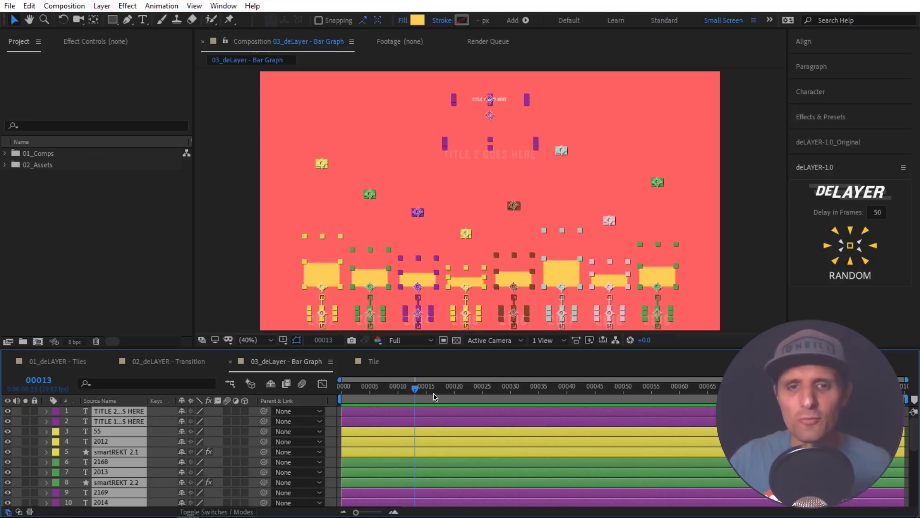
click(471, 393)
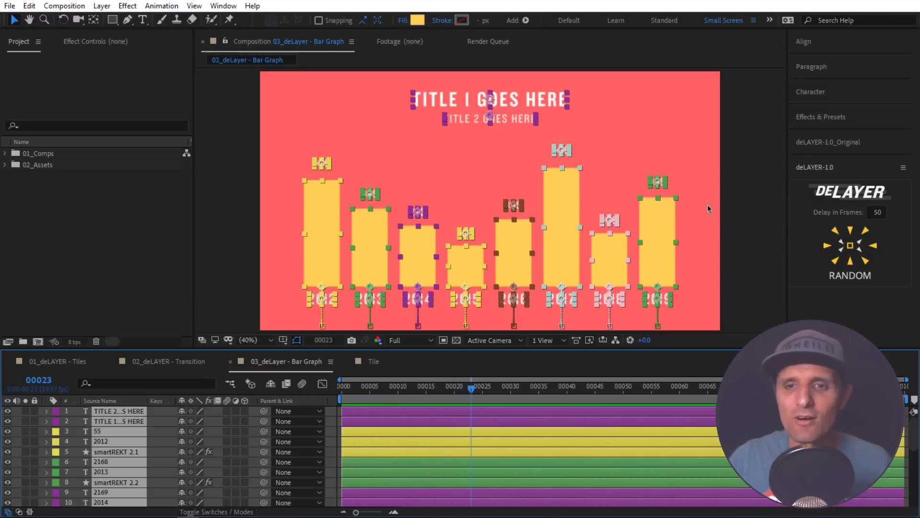
Select the graph's bars, try a right-to-left stagger with a preview, then undo it
click(741, 213)
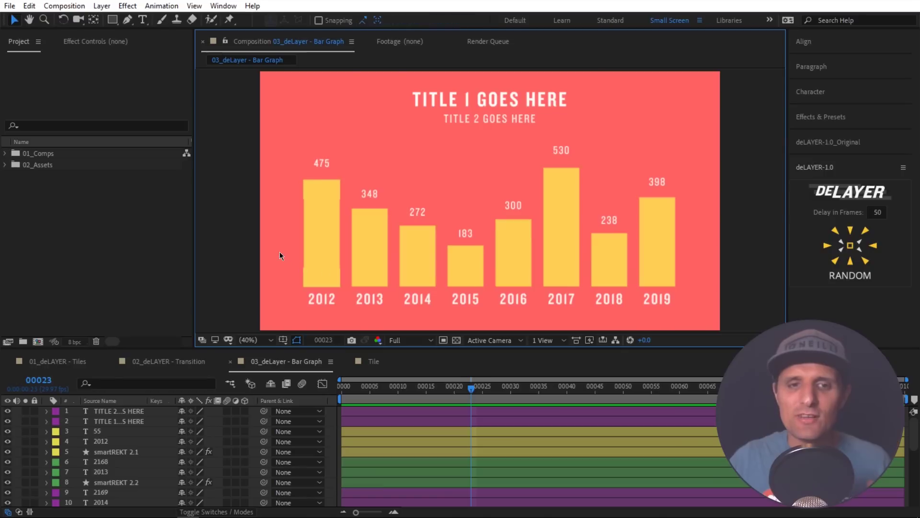
drag(276, 250, 669, 275)
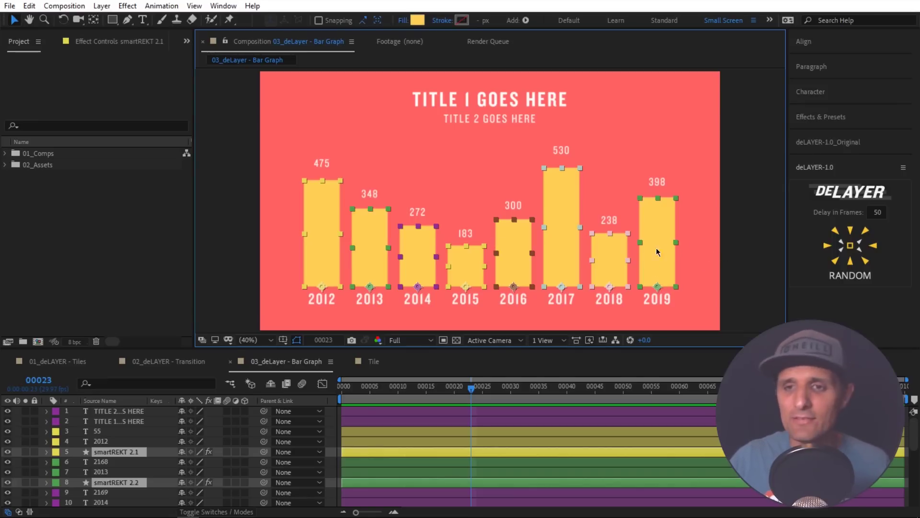
click(873, 246)
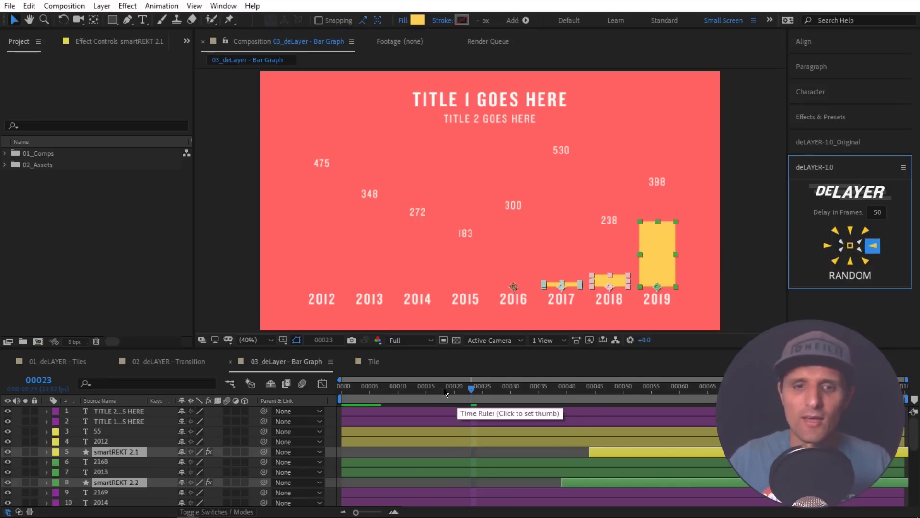
drag(456, 398, 335, 400)
key(space)
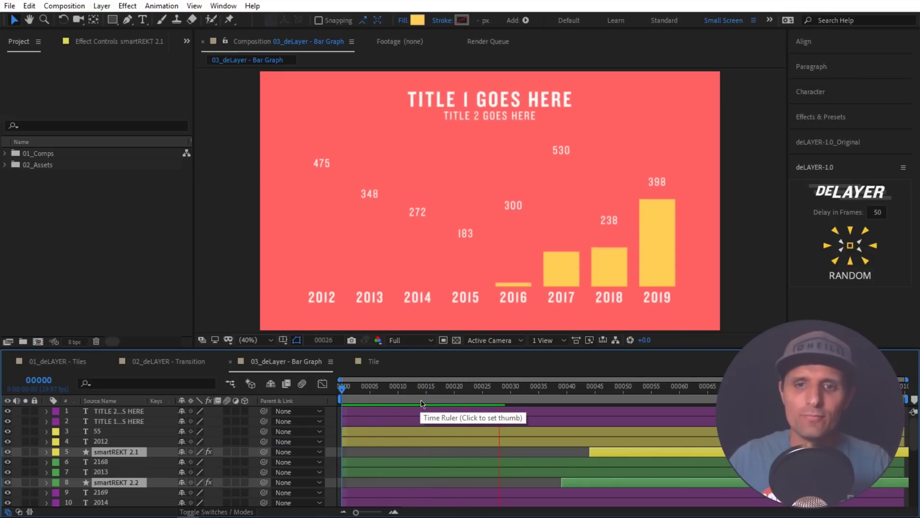
key(space)
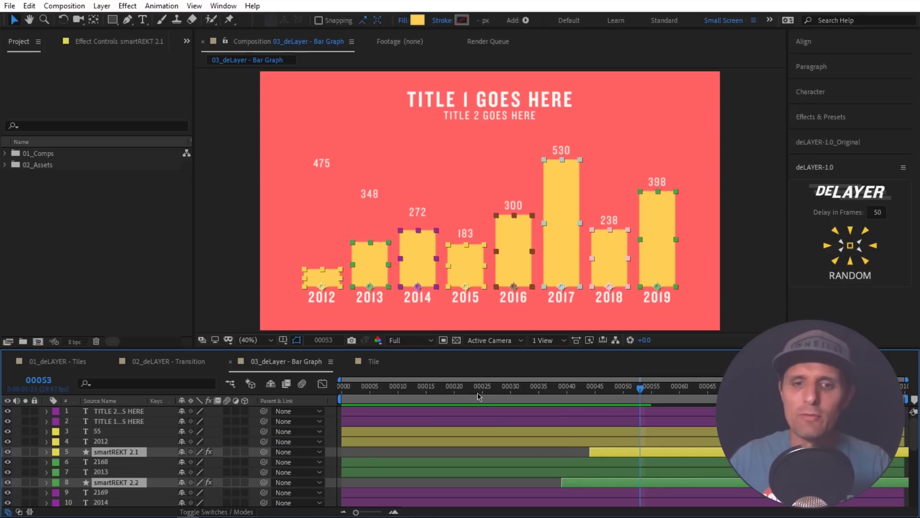
key(ctrl+z)
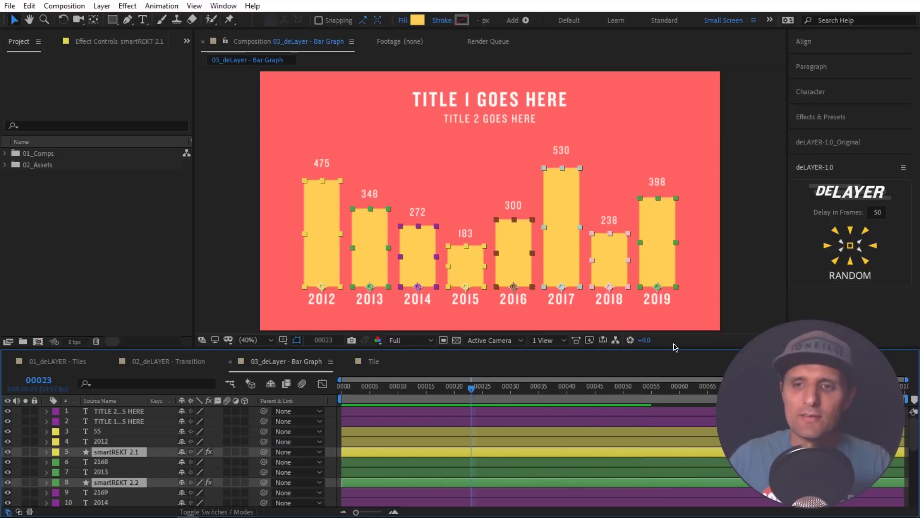
Stagger the bars outward from the centre, preview it, and select the eight year labels
click(851, 245)
key(space)
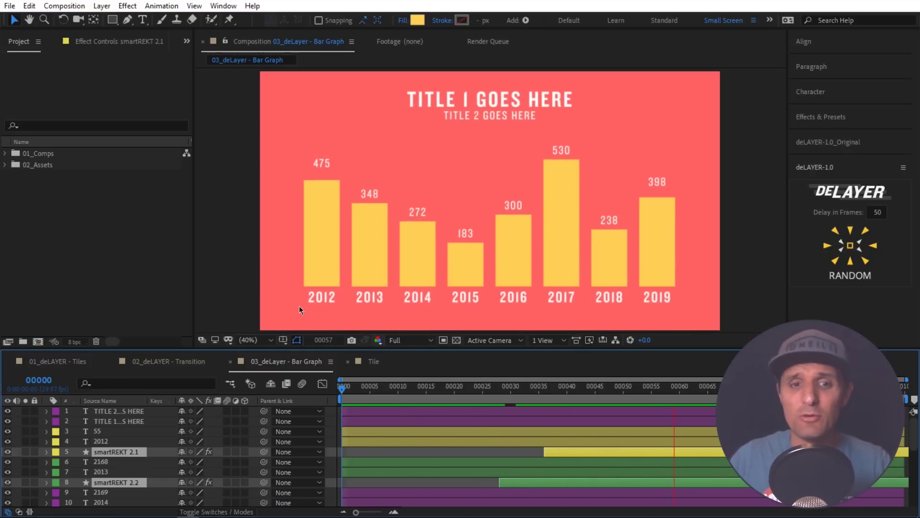
key(space)
drag(287, 289, 712, 322)
Stagger the year labels from the edges inward and preview from the first frame
click(840, 248)
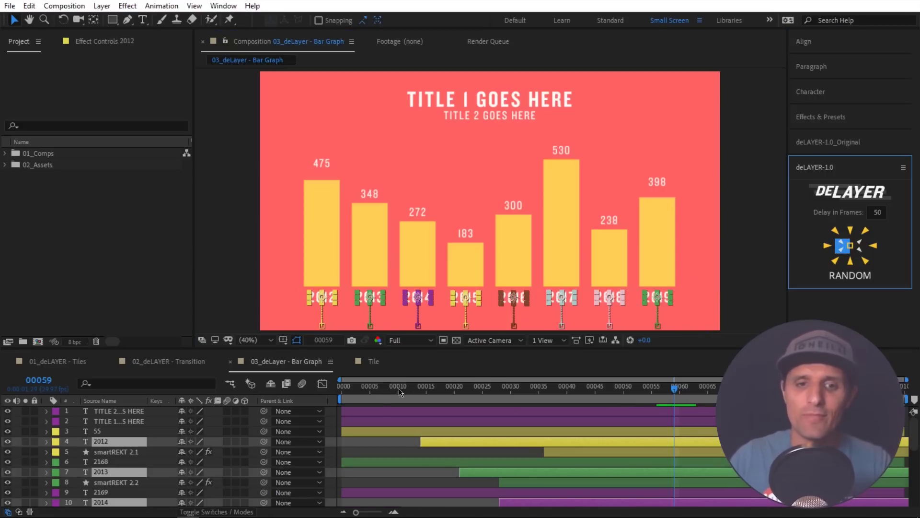
key(Home)
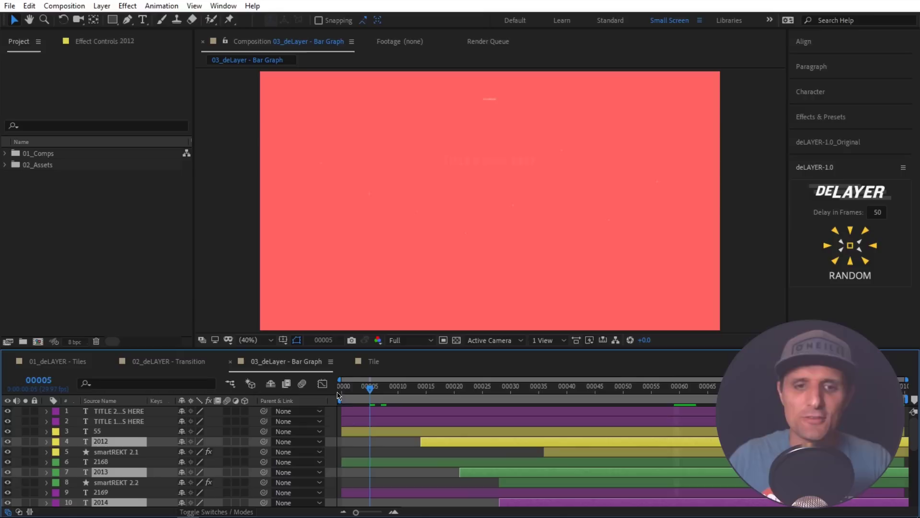
key(space)
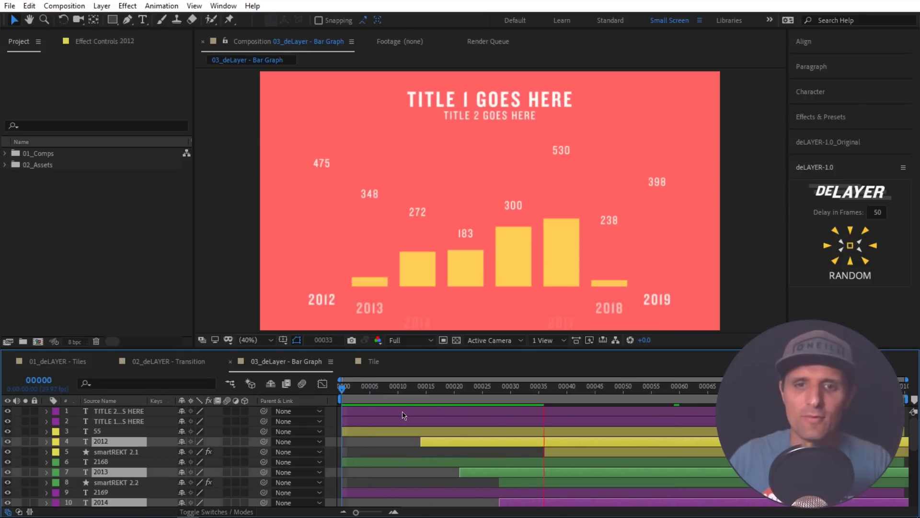
key(space)
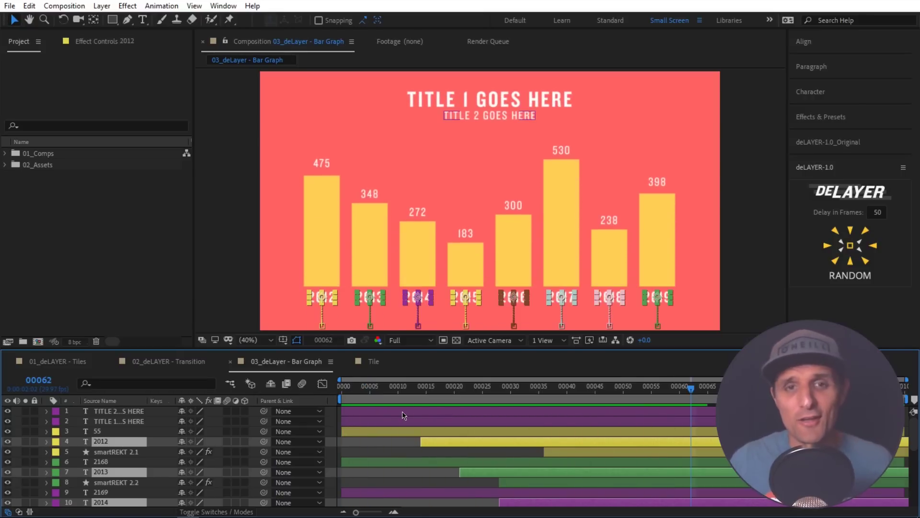
Select the value labels above the bars and stagger them left to right
click(327, 162)
shift+click(368, 194)
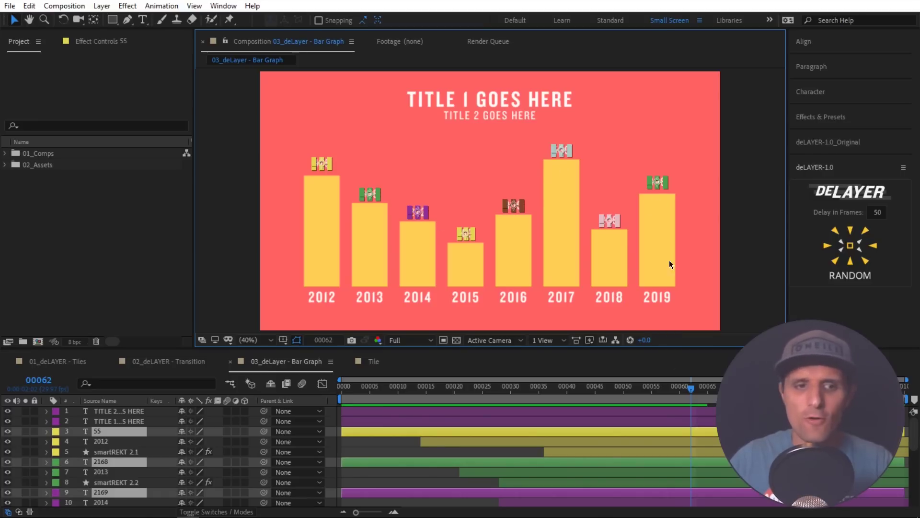
click(827, 246)
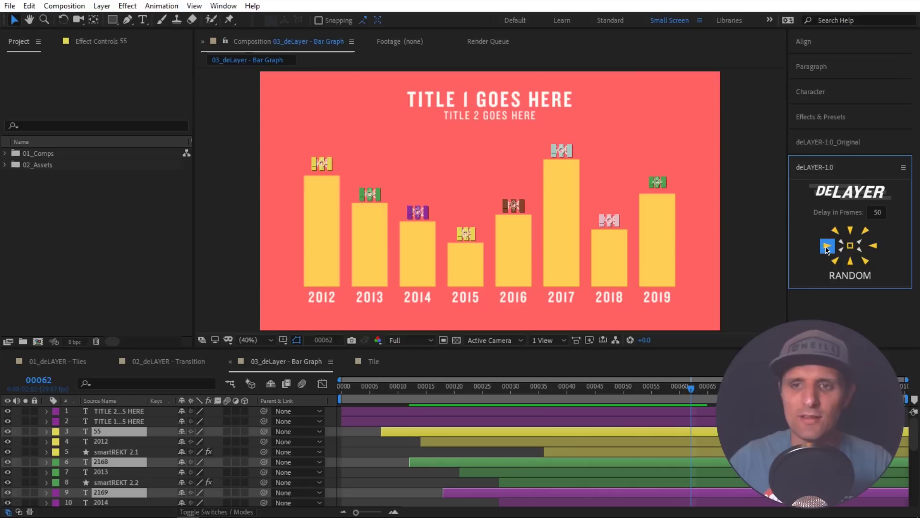
Stagger the two title lines from the top down and preview the full bar-graph animation
click(487, 123)
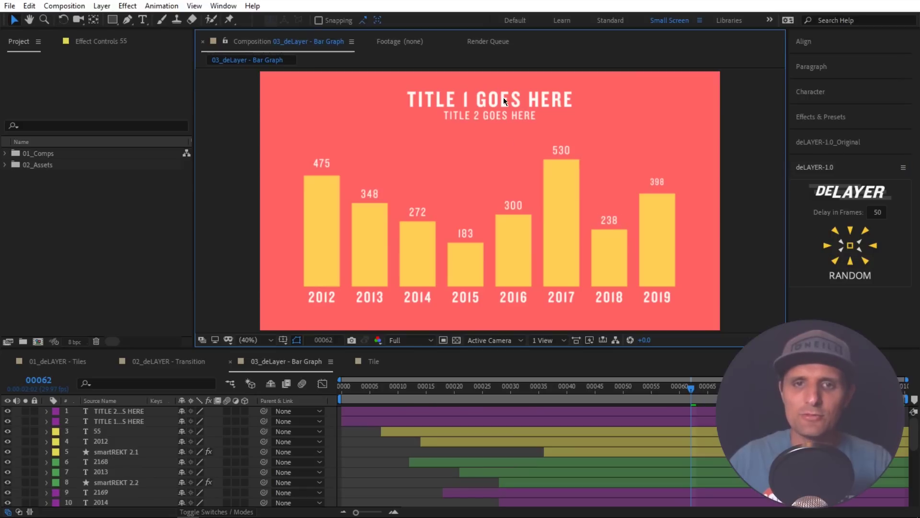
drag(563, 73, 565, 132)
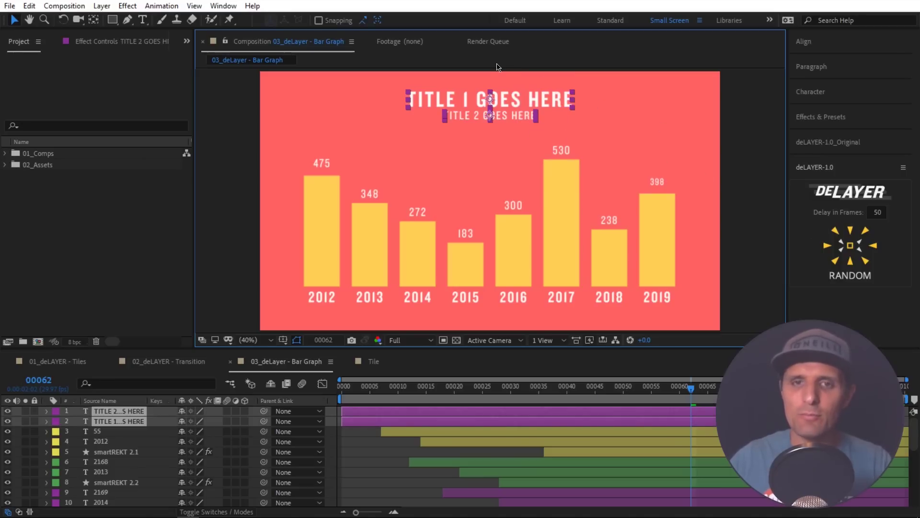
click(850, 231)
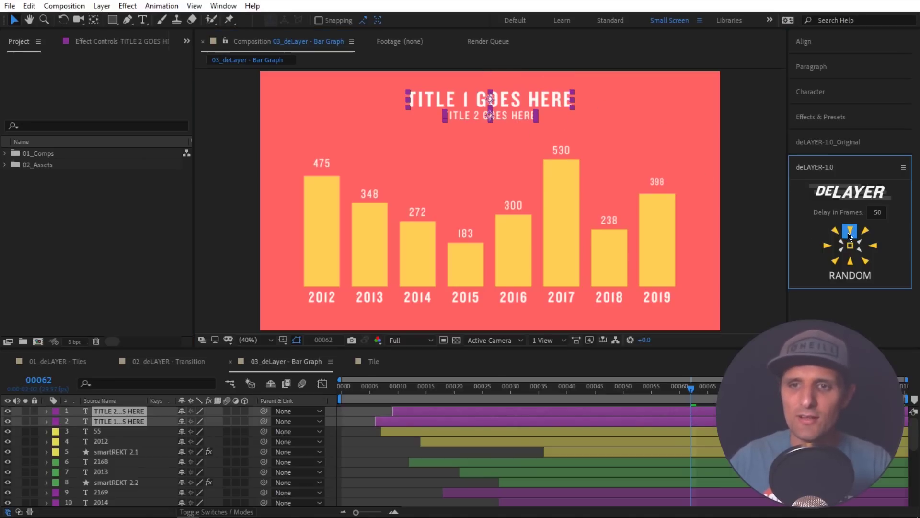
key(Home)
click(353, 416)
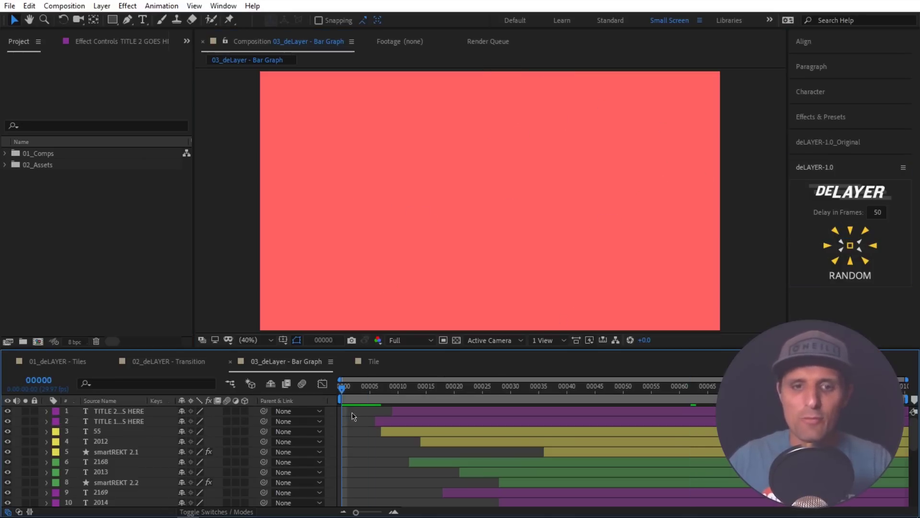
key(space)
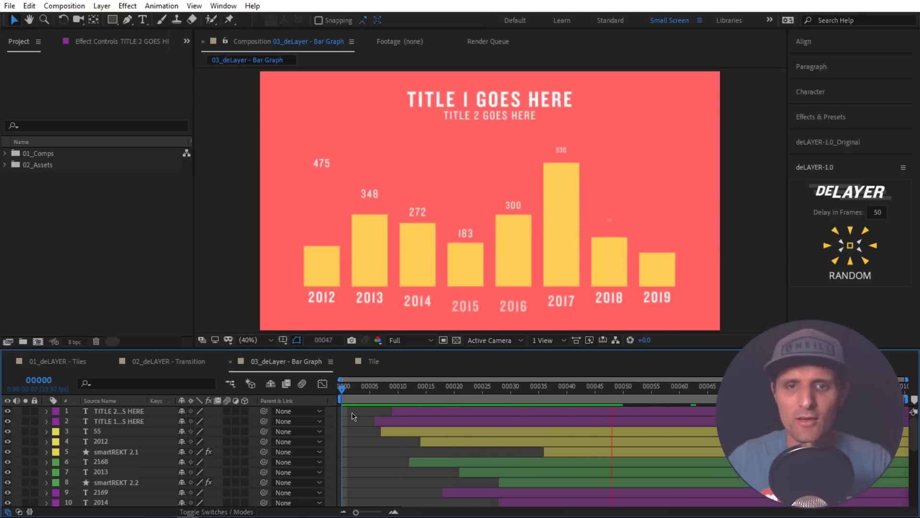